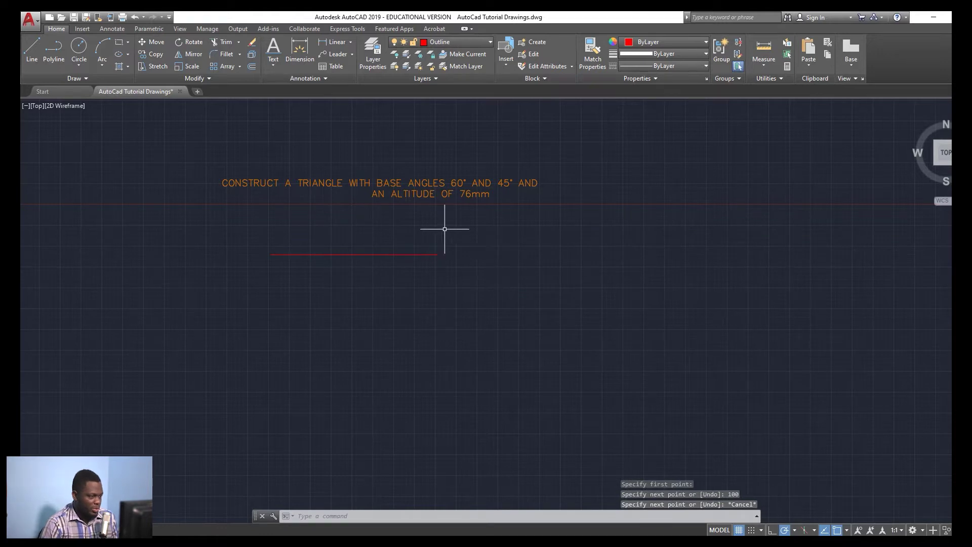
- Move the horizontal base line from the Outline layer to the Construction layer and clear the selection
click(378, 255)
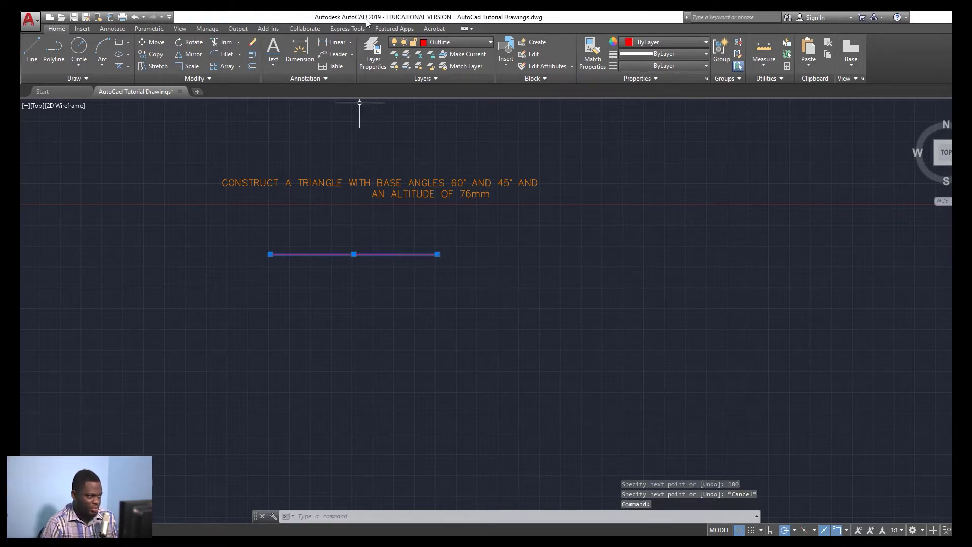
click(461, 42)
click(458, 77)
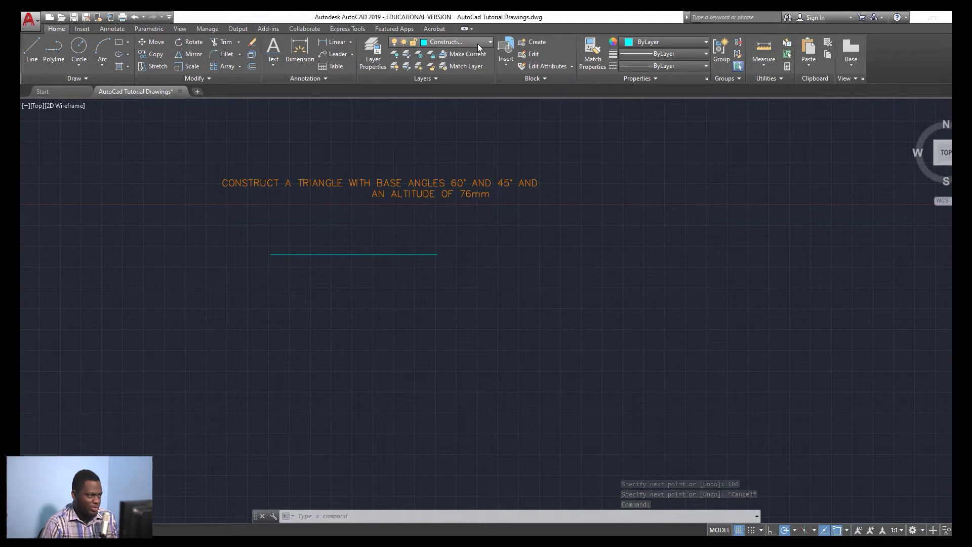
click(478, 43)
click(457, 79)
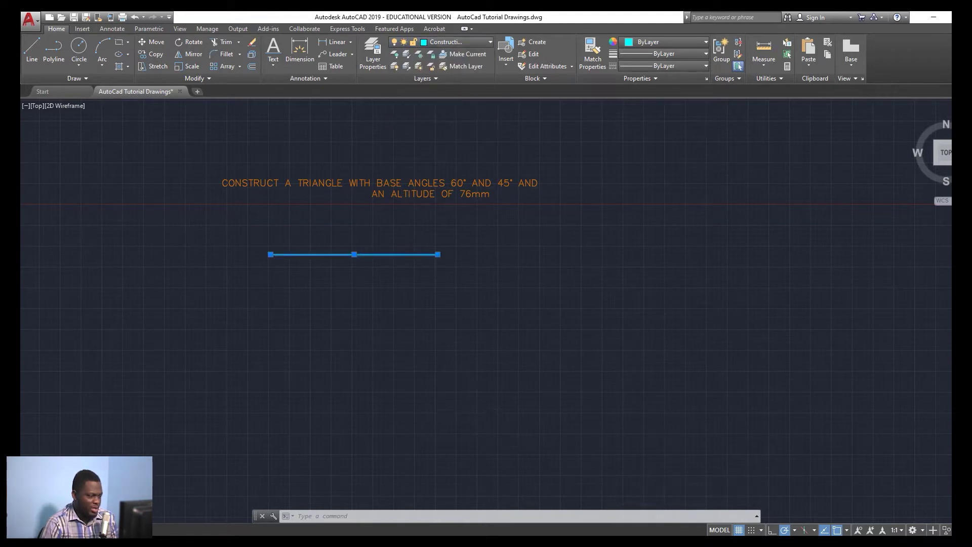
key(Escape)
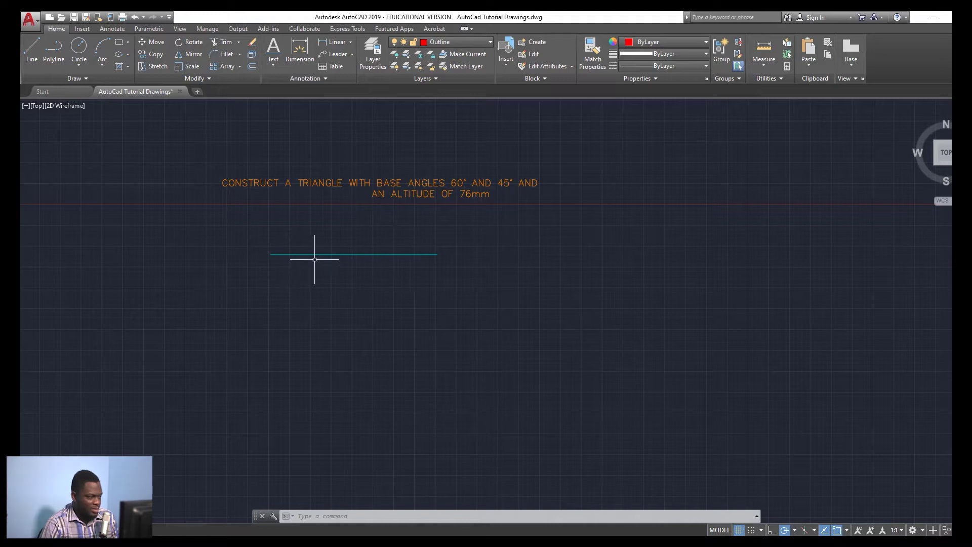
click(358, 254)
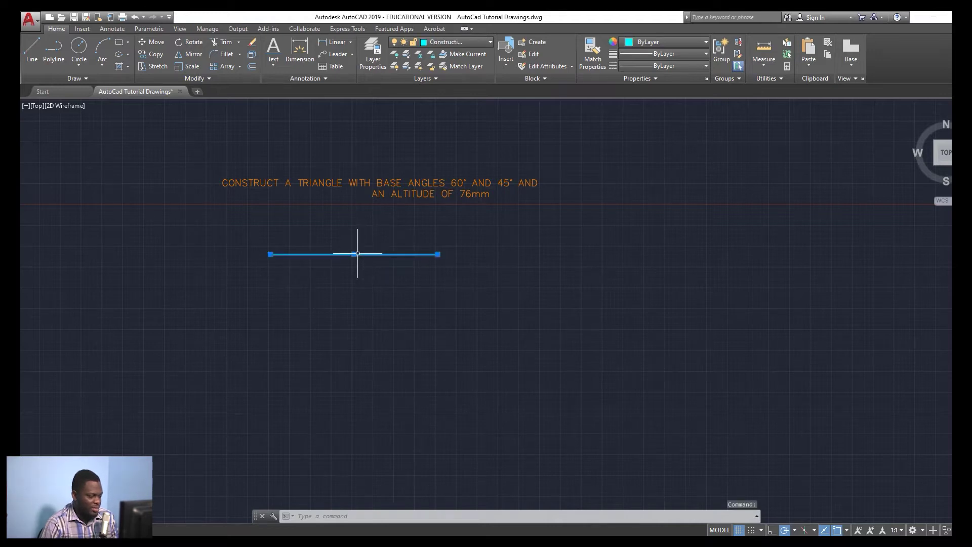
key(Escape)
key(Escape)
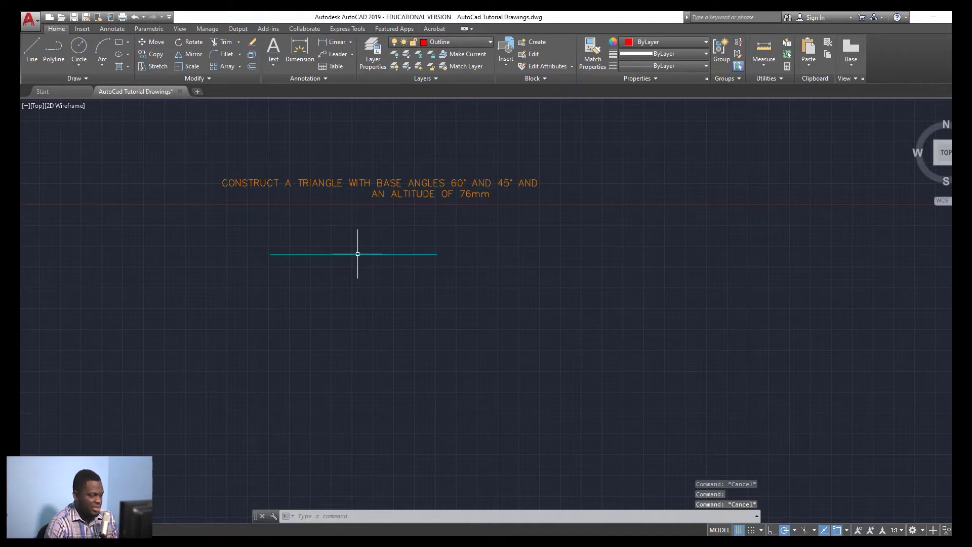
- Offset the horizontal construction line 76 mm downward
text(o)
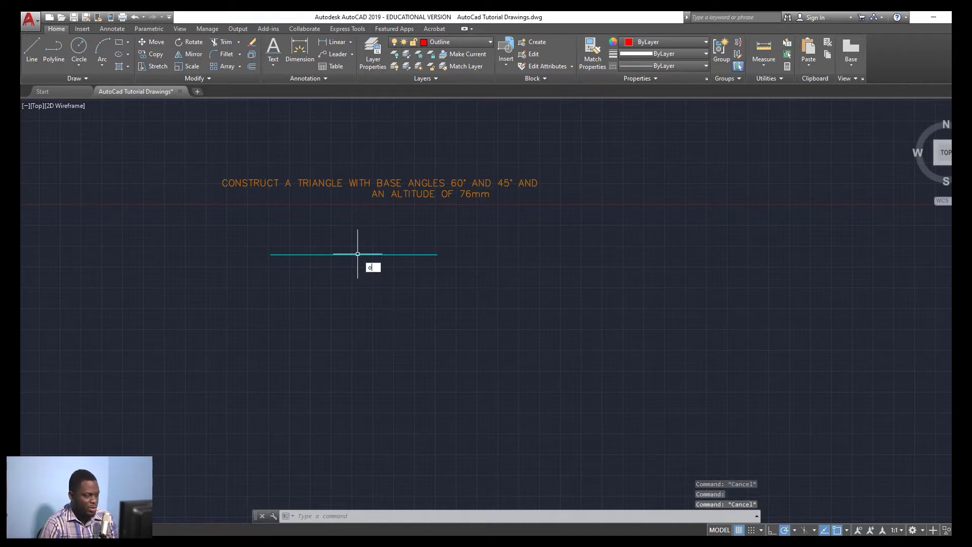
key(Return)
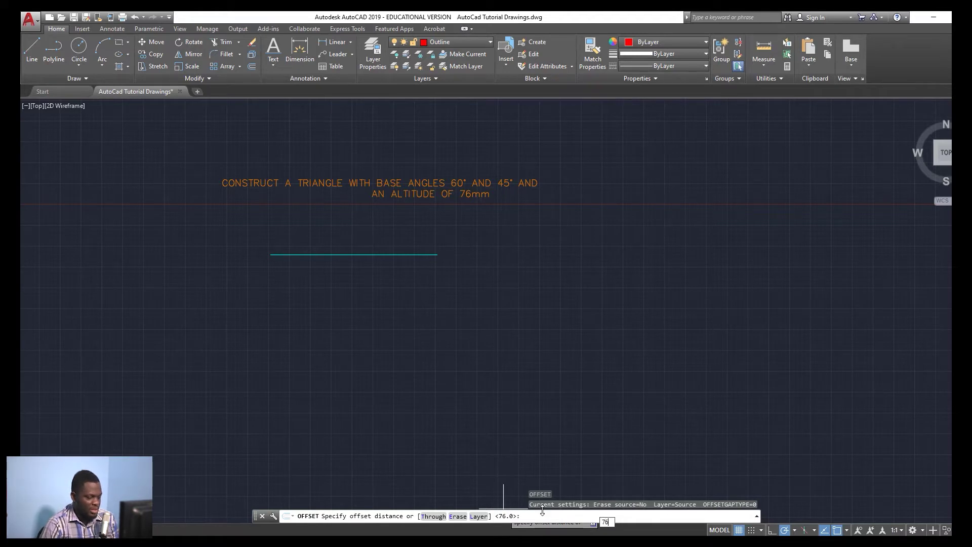
key(Return)
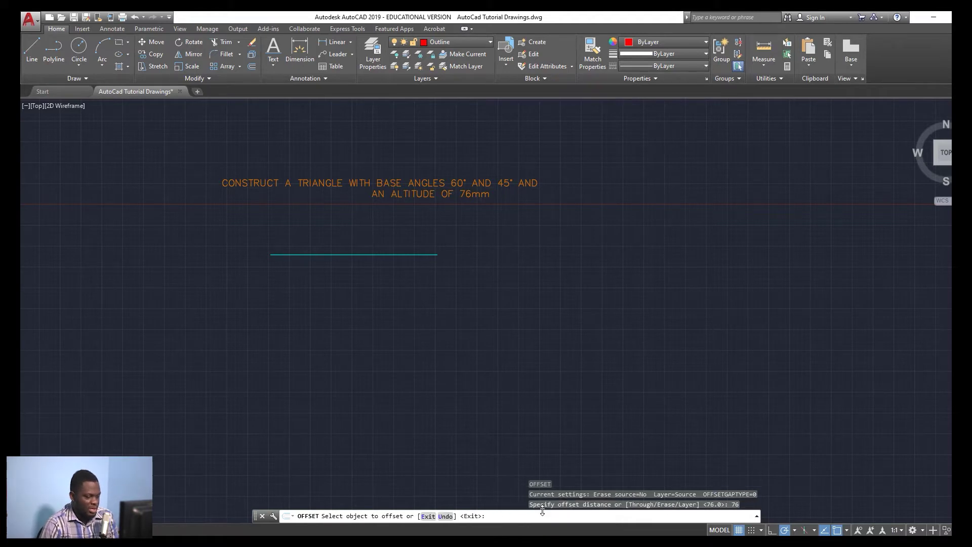
click(357, 256)
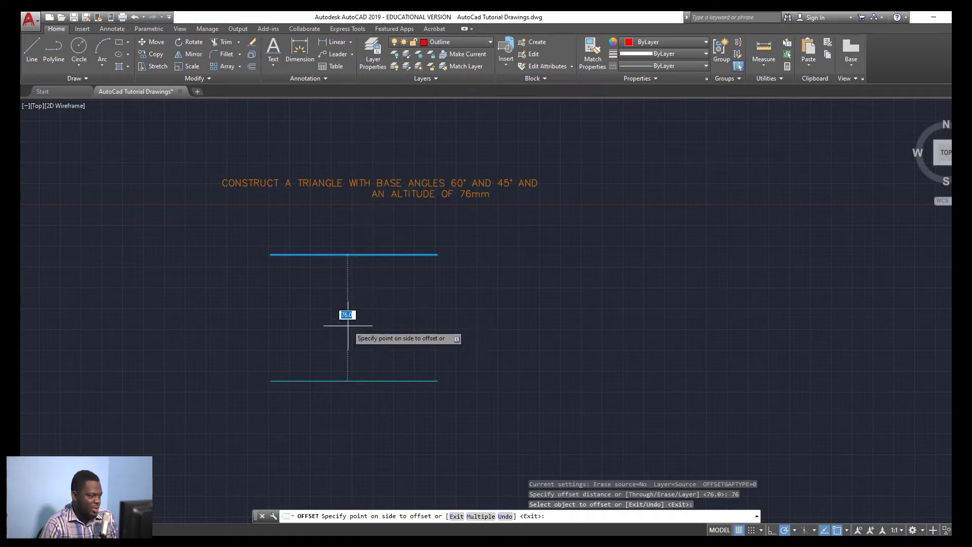
click(353, 352)
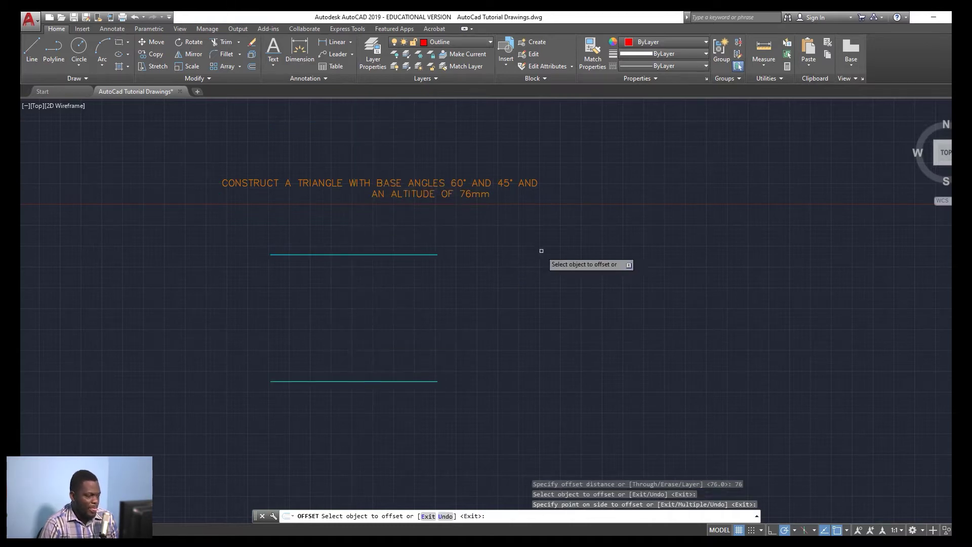
key(Escape)
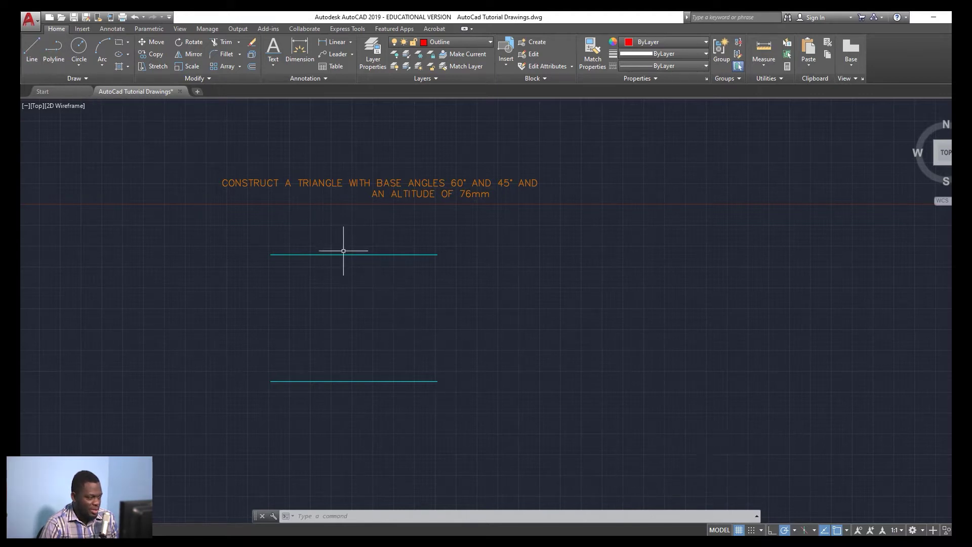
- Place a point at the midpoint of the upper line and move it to the Construction layer
key(Return)
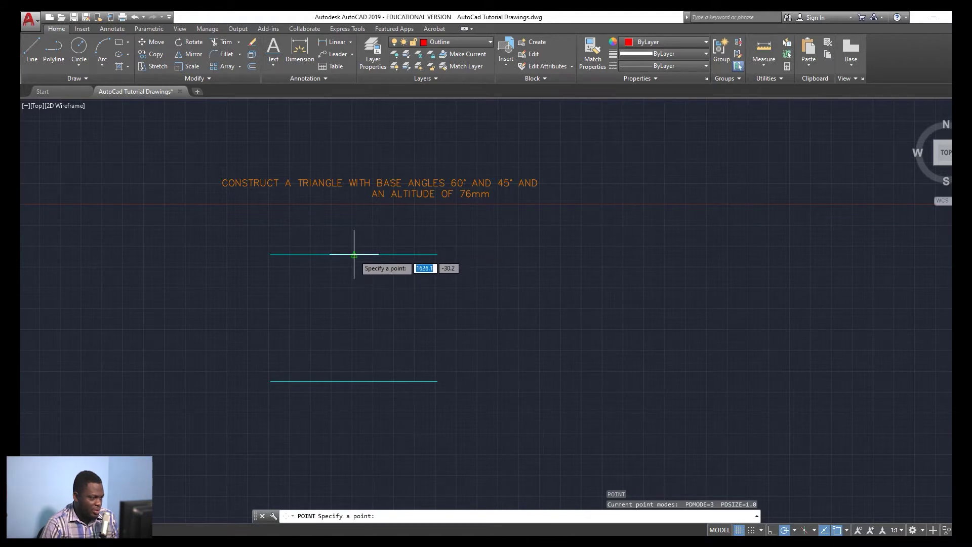
click(354, 255)
scroll(360, 256, up, 2)
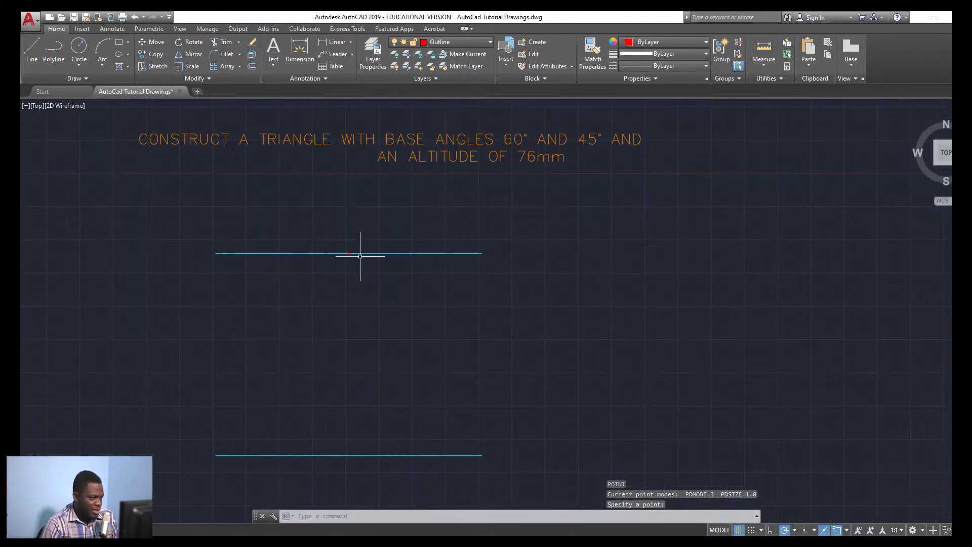
click(347, 253)
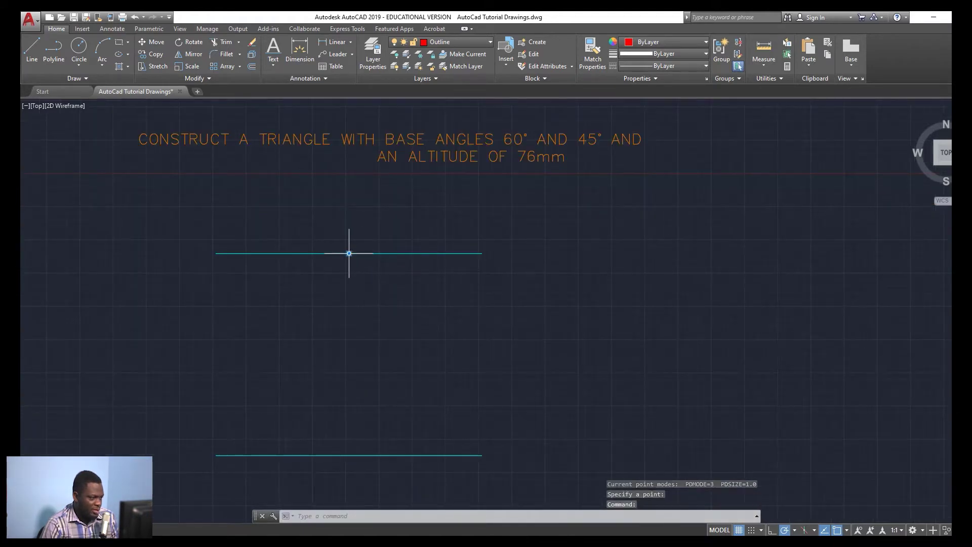
click(461, 43)
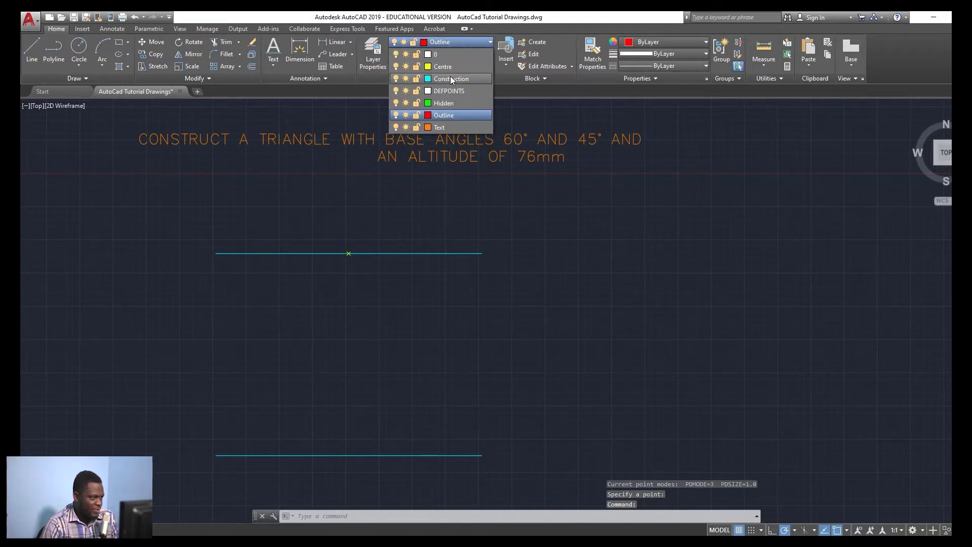
click(451, 76)
key(Escape)
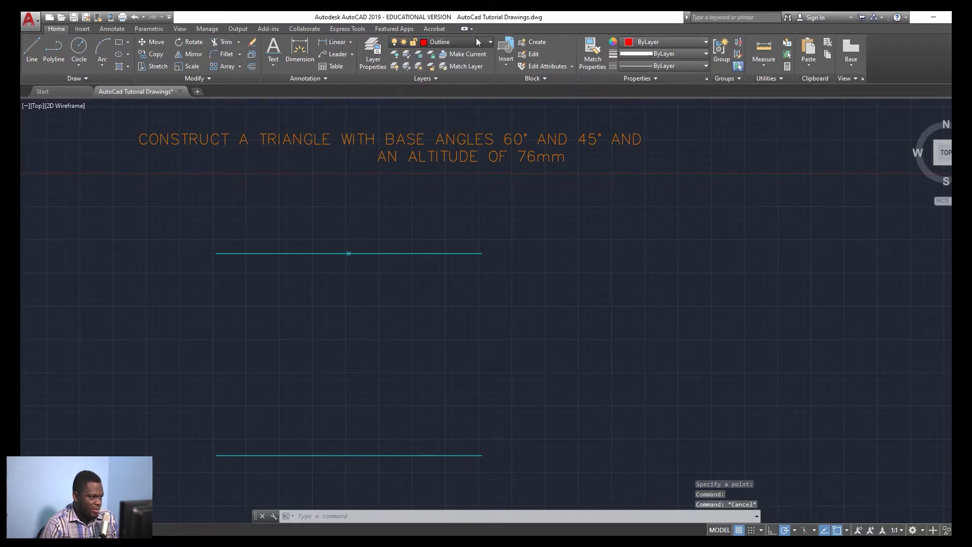
- Make Construction the current layer with nothing selected
click(476, 38)
click(458, 76)
key(Escape)
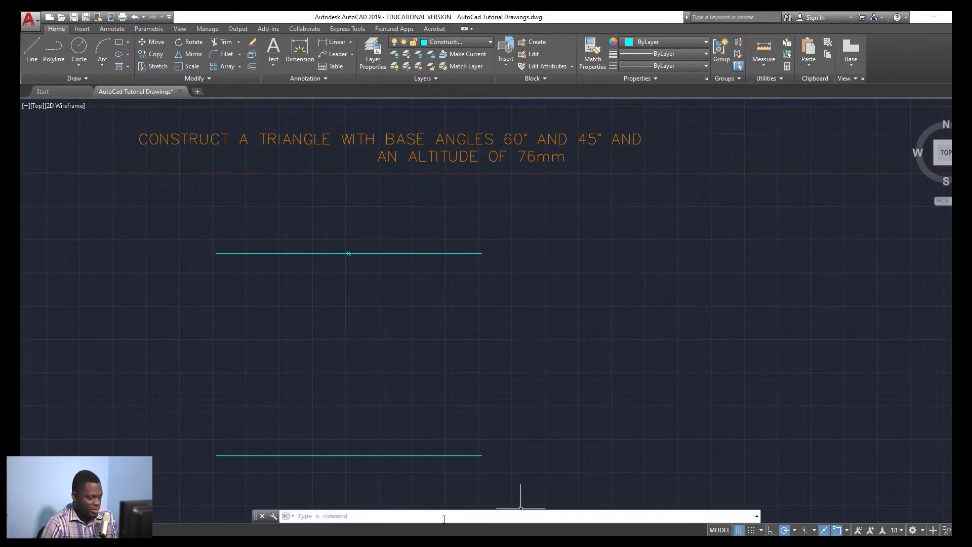
key(Escape)
key(Escape)
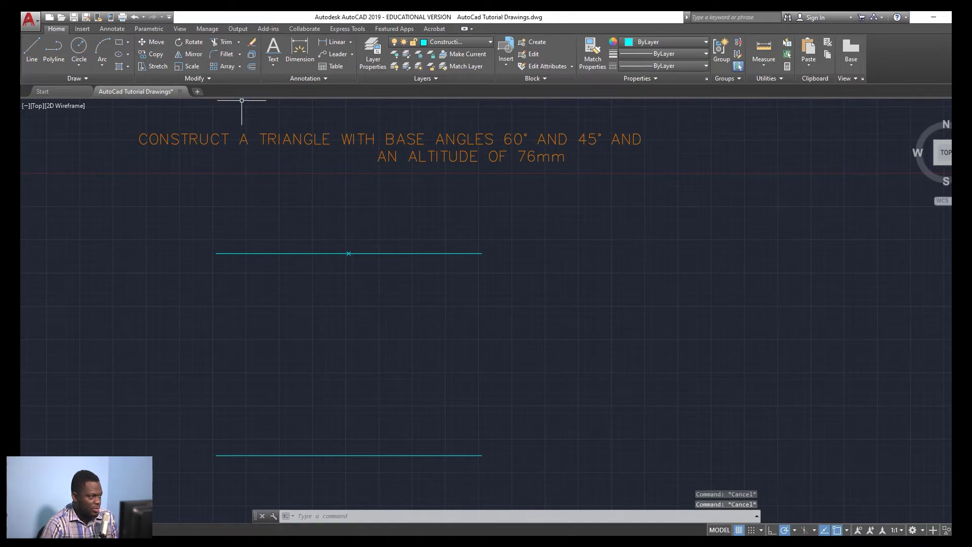
- Add the single-line text "A" just above the midpoint mark, with height 4 and rotation 0
click(274, 65)
click(252, 104)
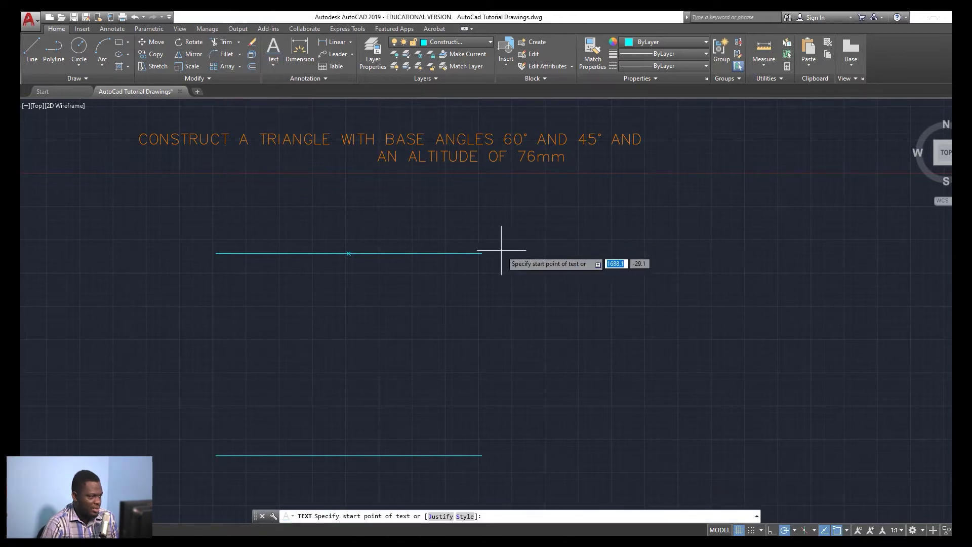
click(349, 241)
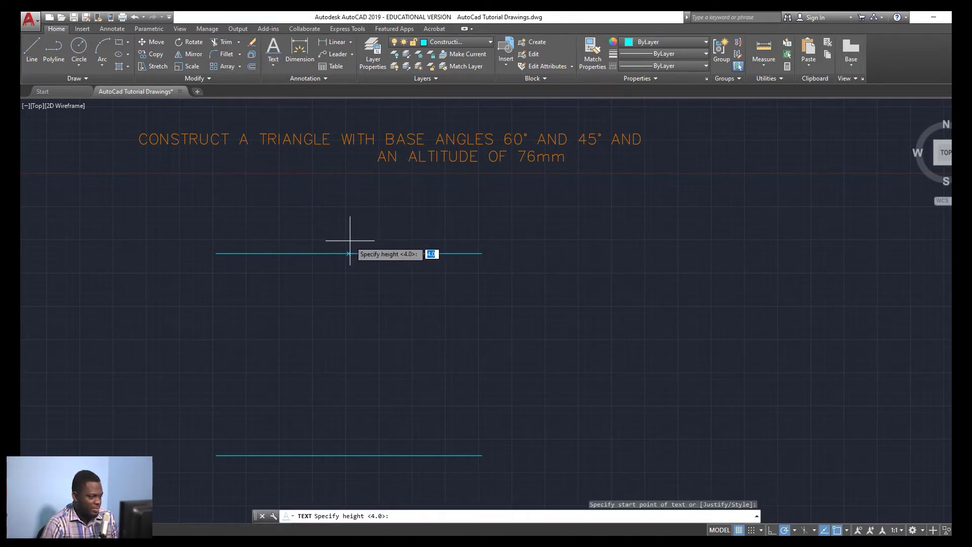
key(Return)
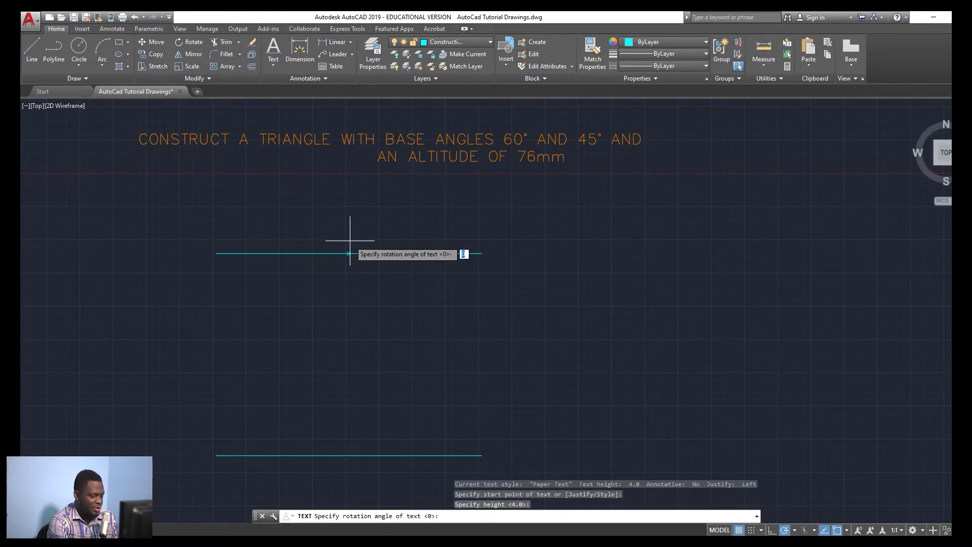
key(Return)
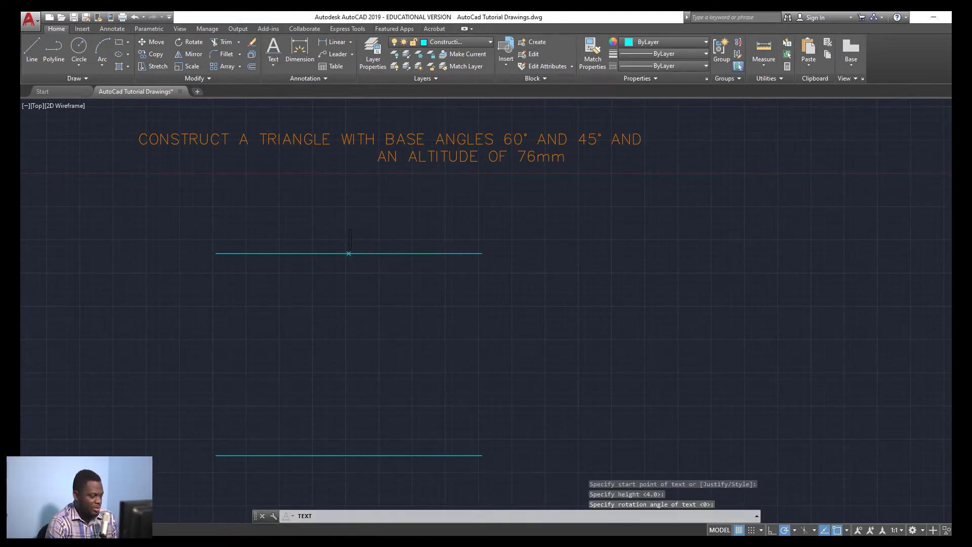
text(A)
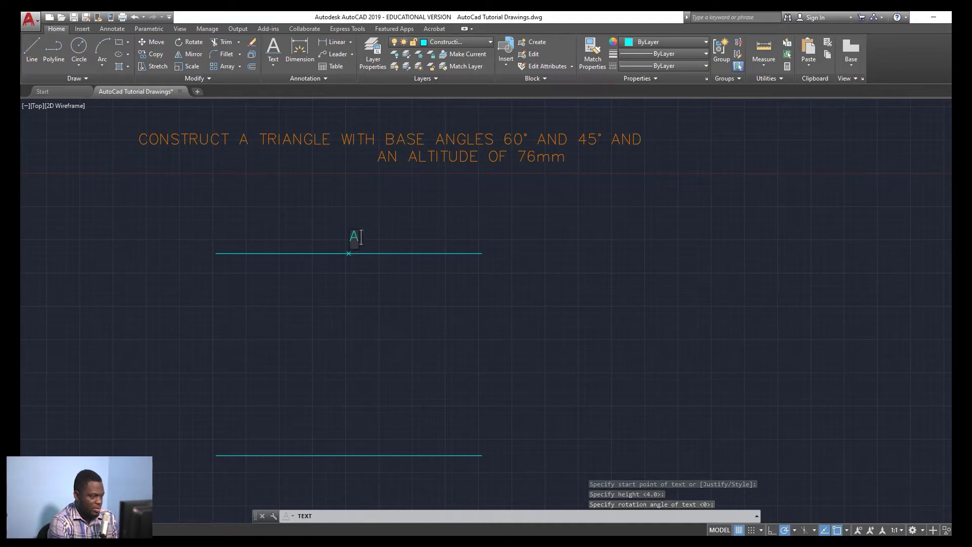
key(Return)
key(Return)
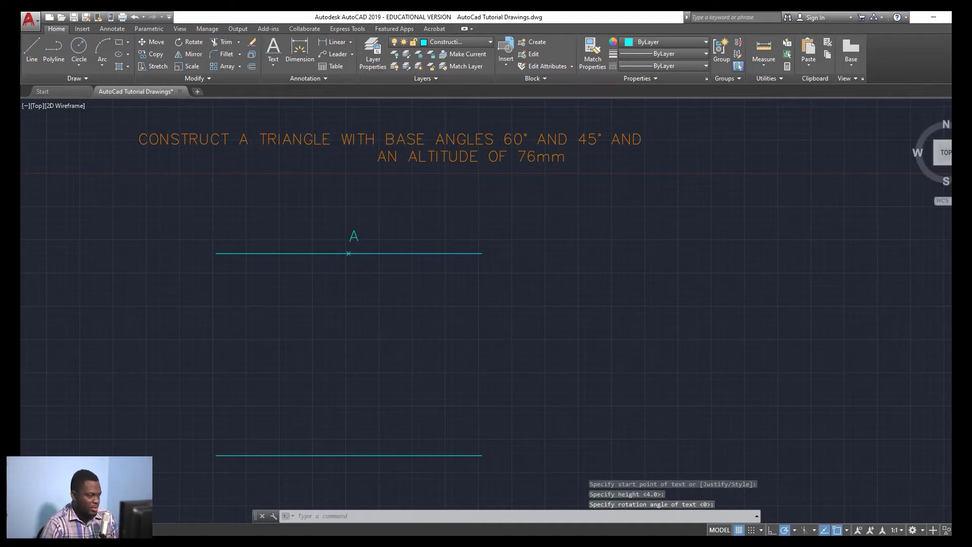
- Make Text the current layer
click(447, 41)
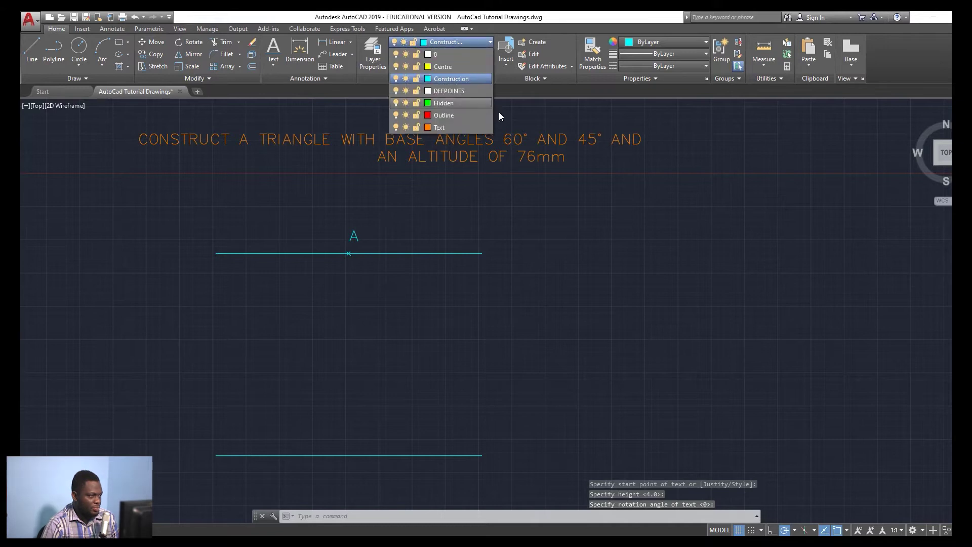
click(436, 129)
key(Escape)
- Change the label A to the Text layer and move it straight down, closer to the midpoint mark
click(354, 234)
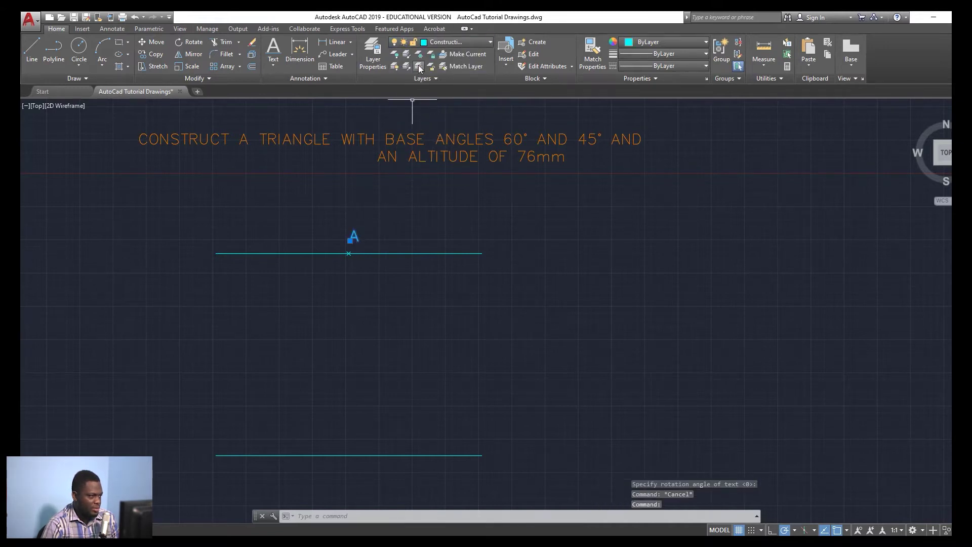
click(435, 42)
click(427, 125)
click(462, 42)
key(Escape)
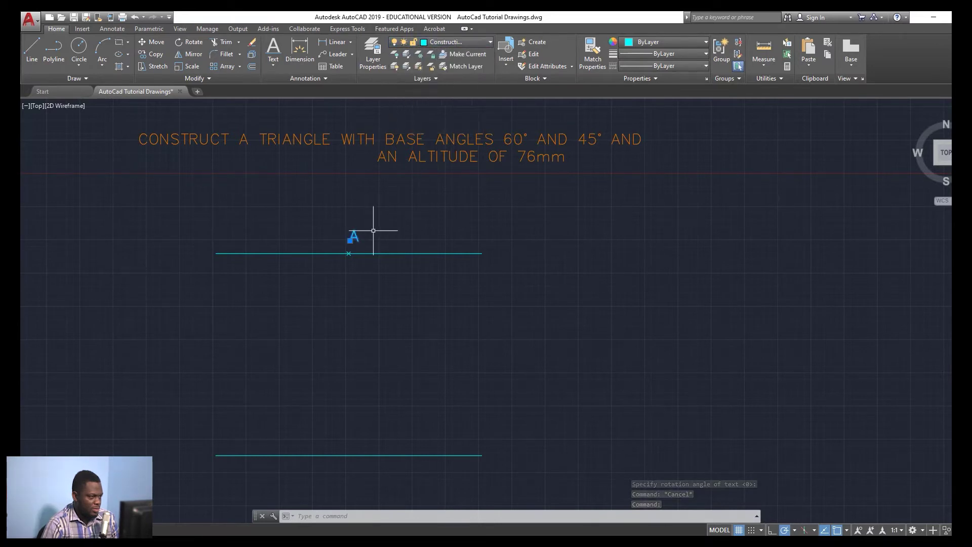
key(Escape)
click(357, 241)
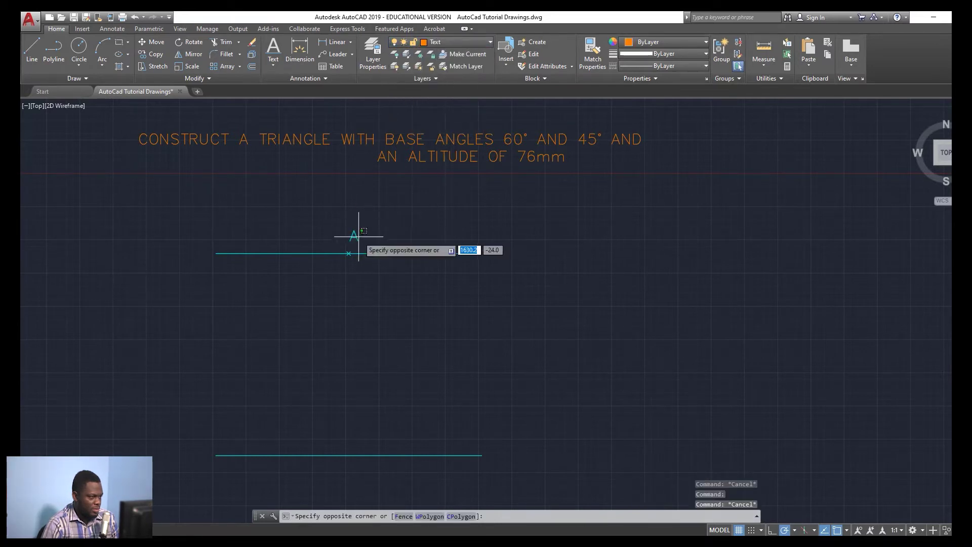
click(356, 236)
click(455, 41)
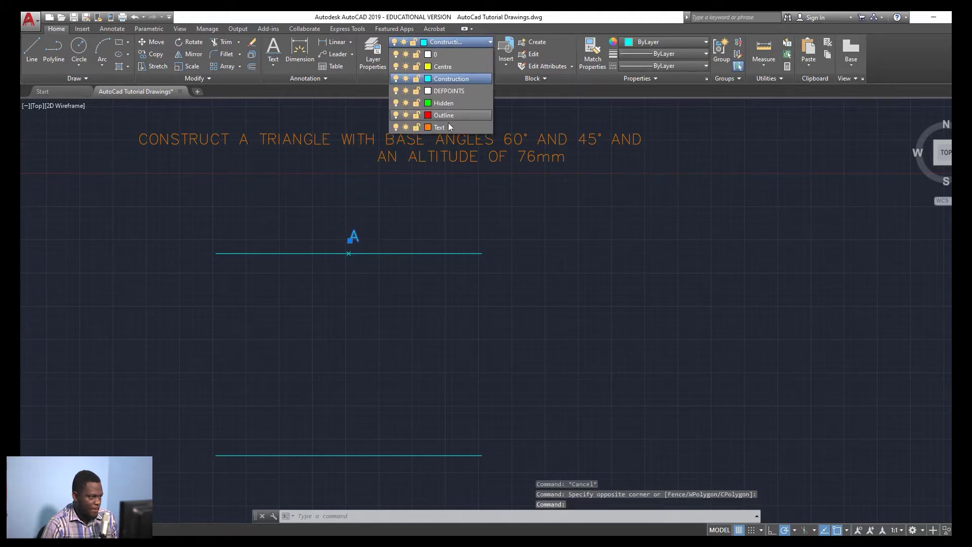
click(445, 127)
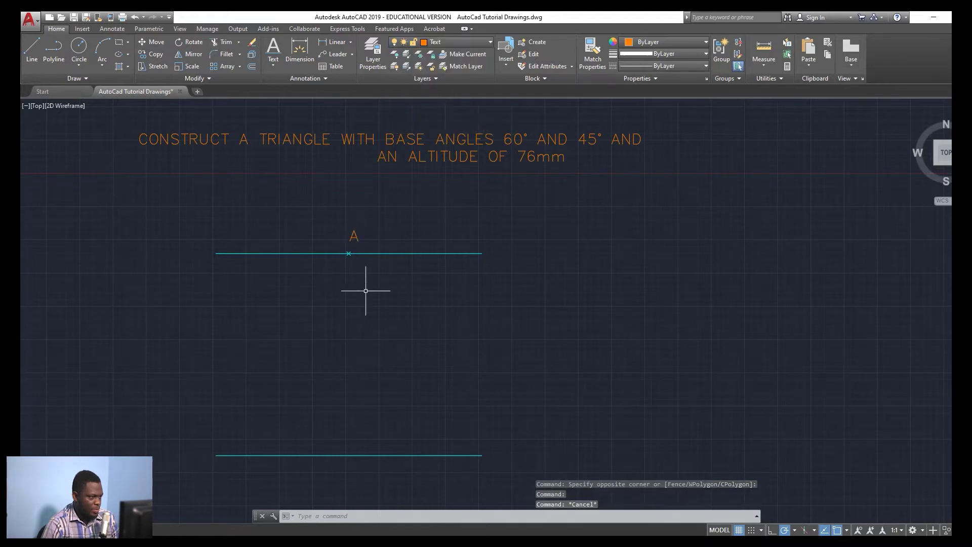
click(350, 241)
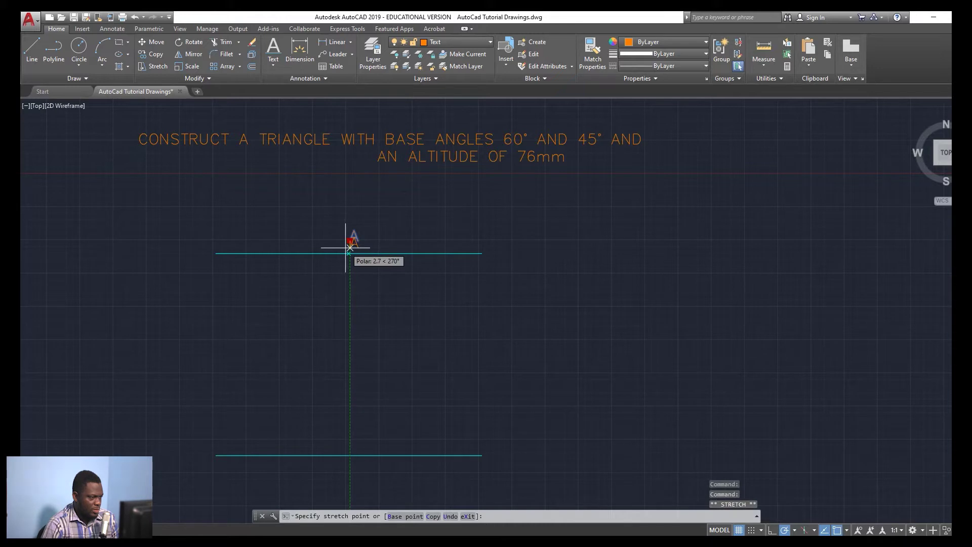
key(Escape)
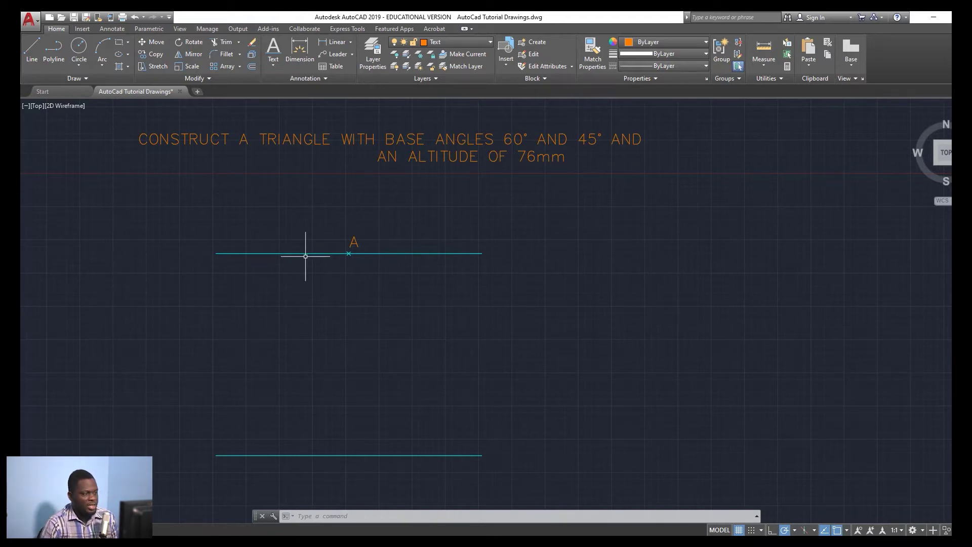
- Draw a 20 mm radius arc centred on point A, starting right of A at the upper line and sweeping below it to the lower left
click(101, 44)
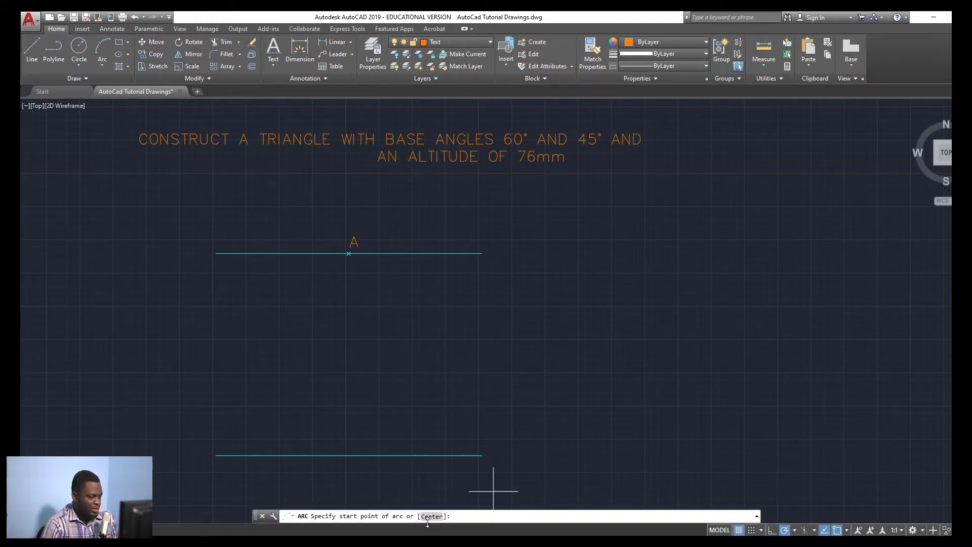
click(426, 517)
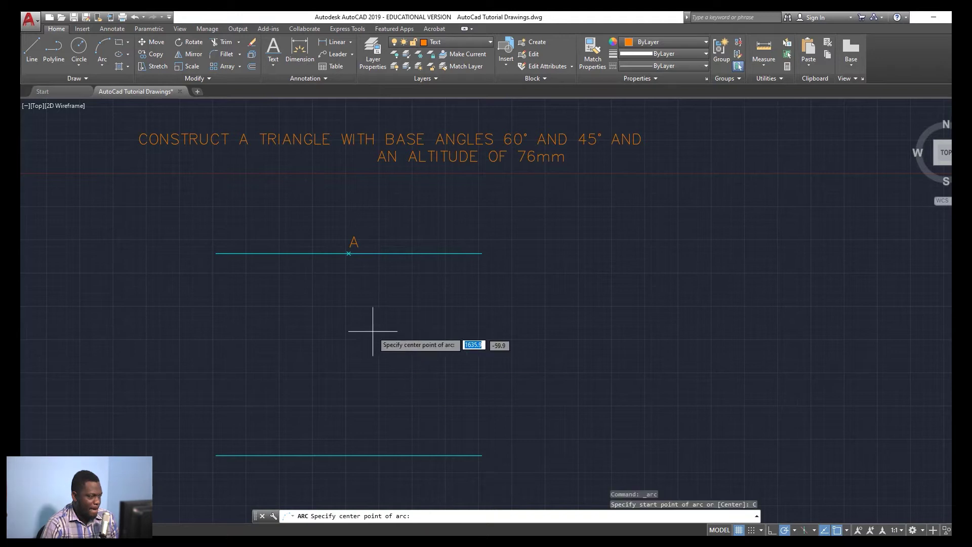
click(349, 253)
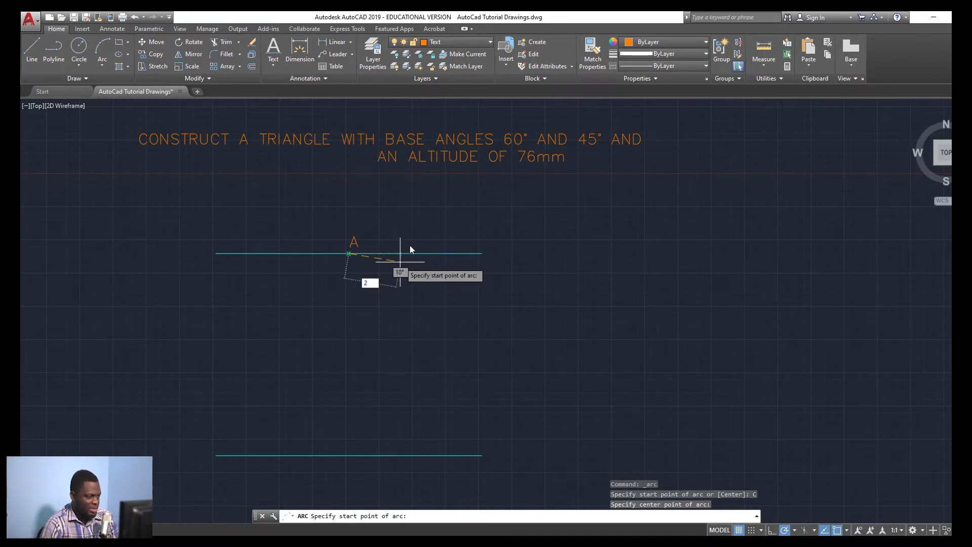
key(BackSpace)
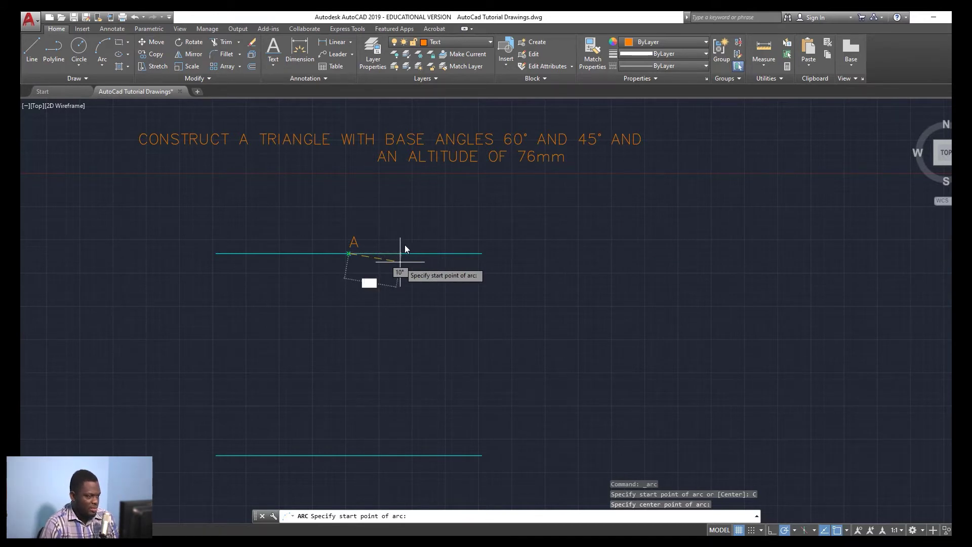
key(Escape)
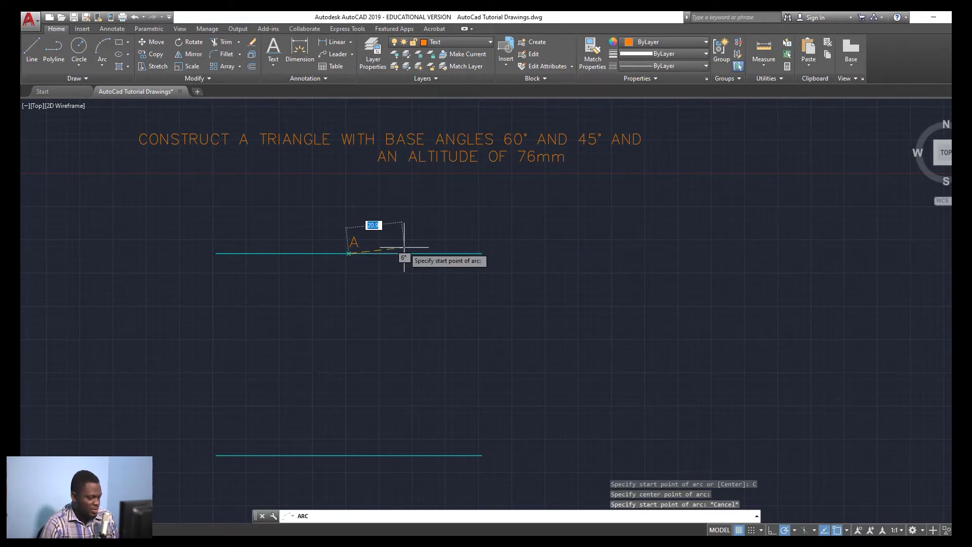
key(Return)
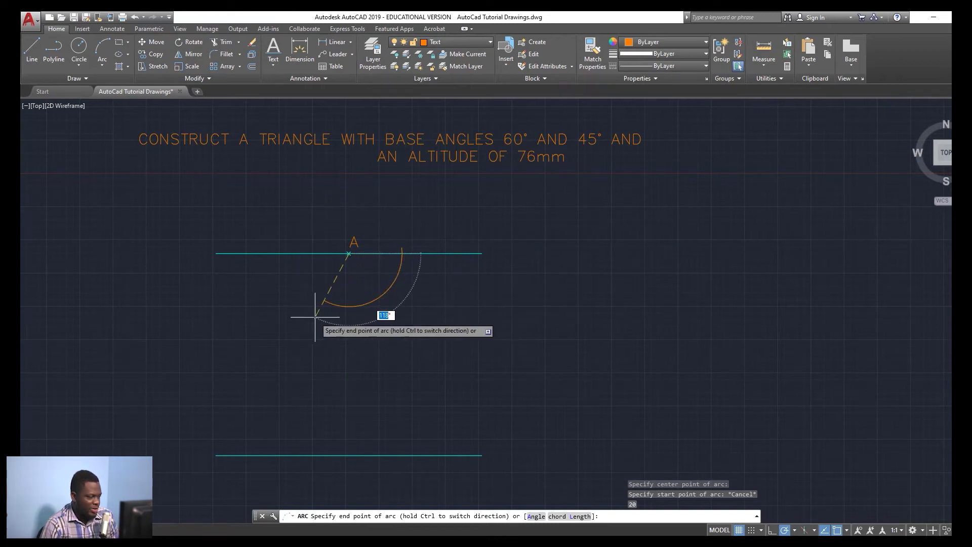
key(Escape)
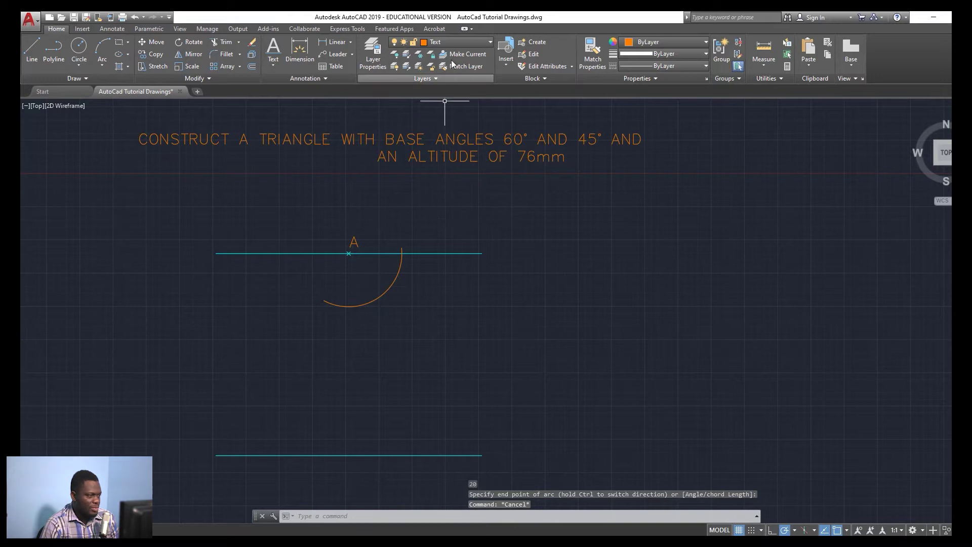
- Make Construction the current layer and change the arc around point A to the Construction layer
click(458, 41)
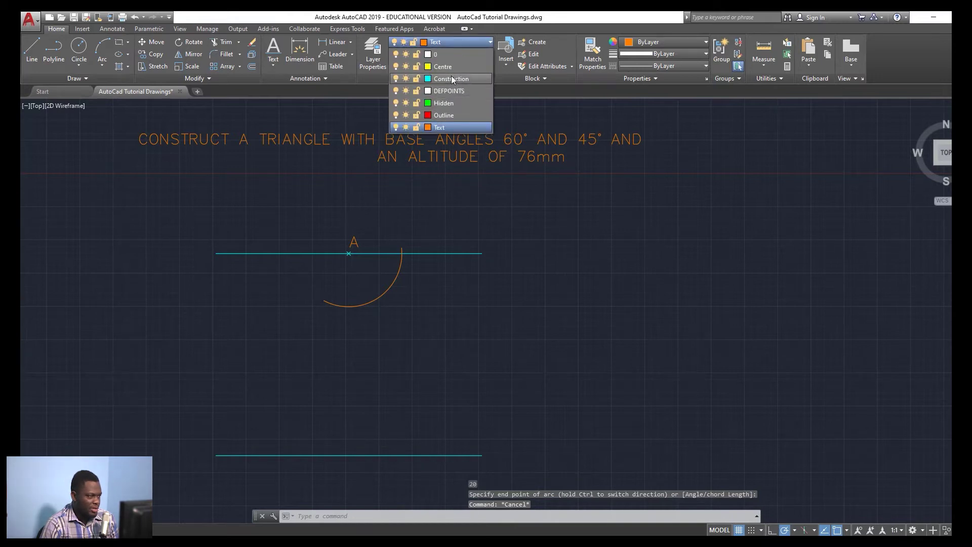
click(451, 78)
click(399, 270)
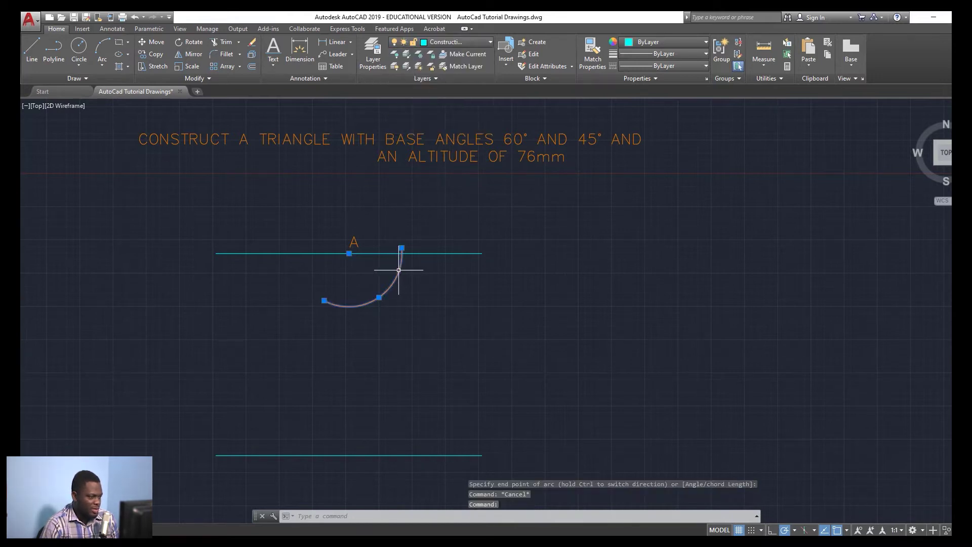
click(468, 41)
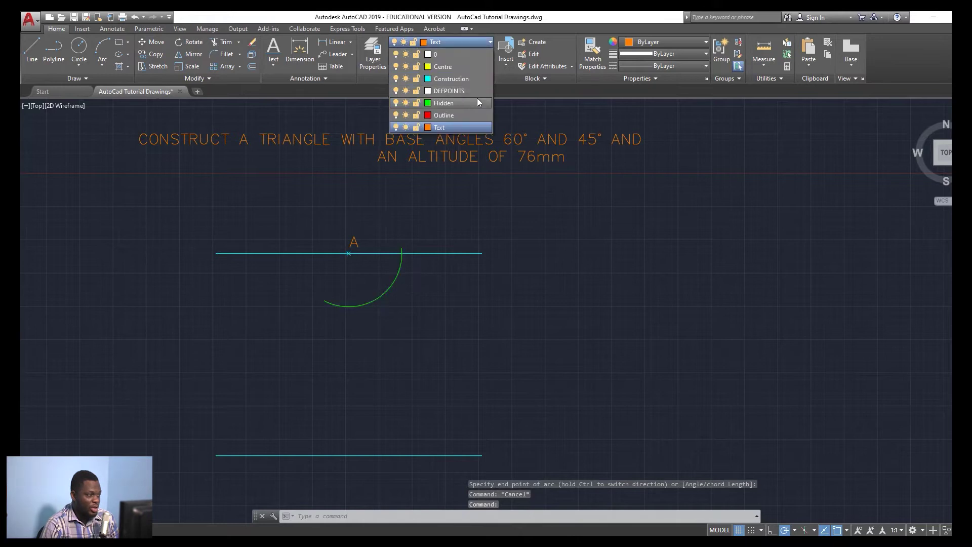
click(455, 80)
key(Escape)
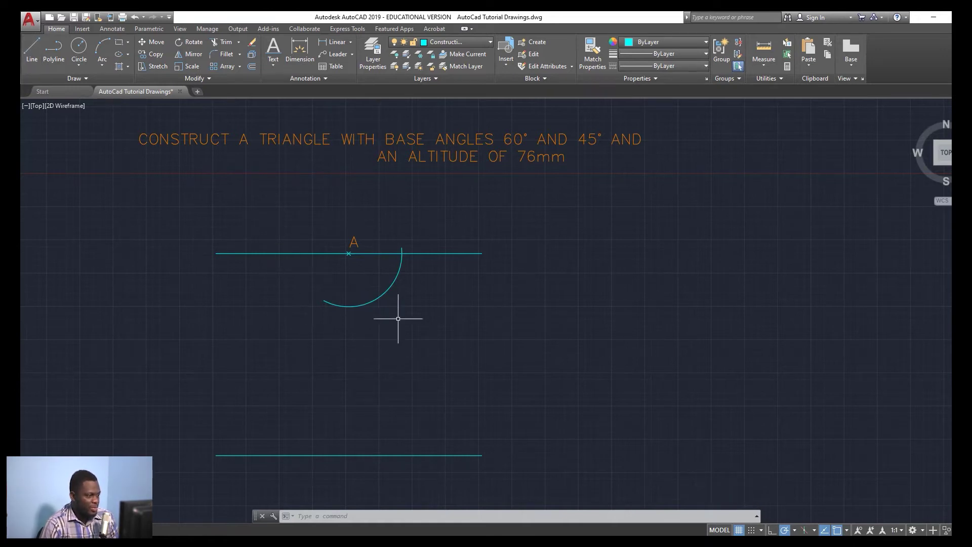
- Draw a short 20 mm radius arc centred where the first arc meets the upper line, crossing the first arc below
click(102, 49)
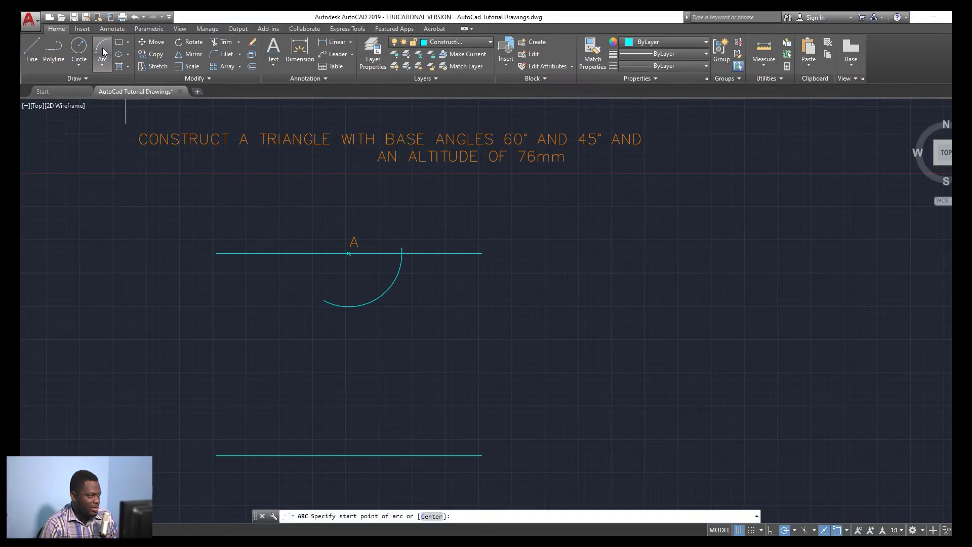
click(430, 516)
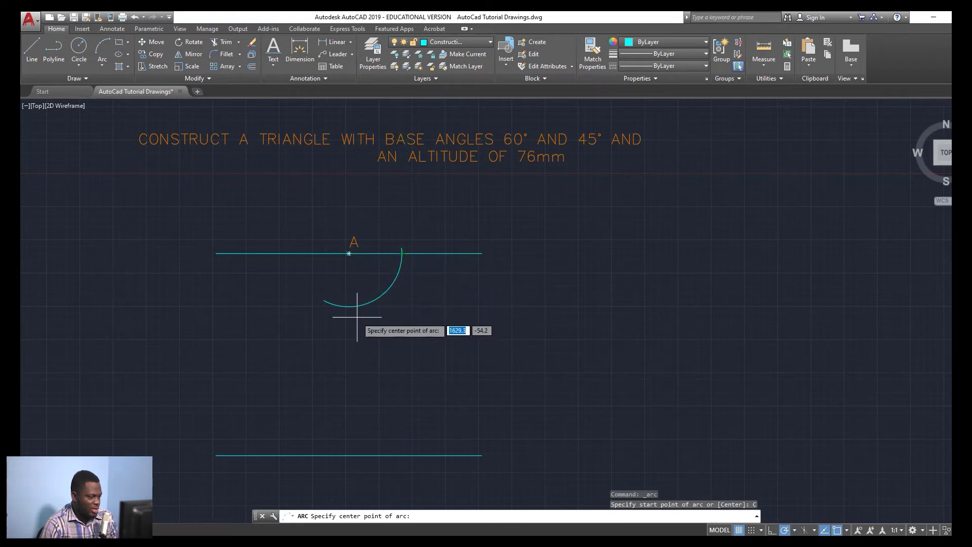
click(402, 253)
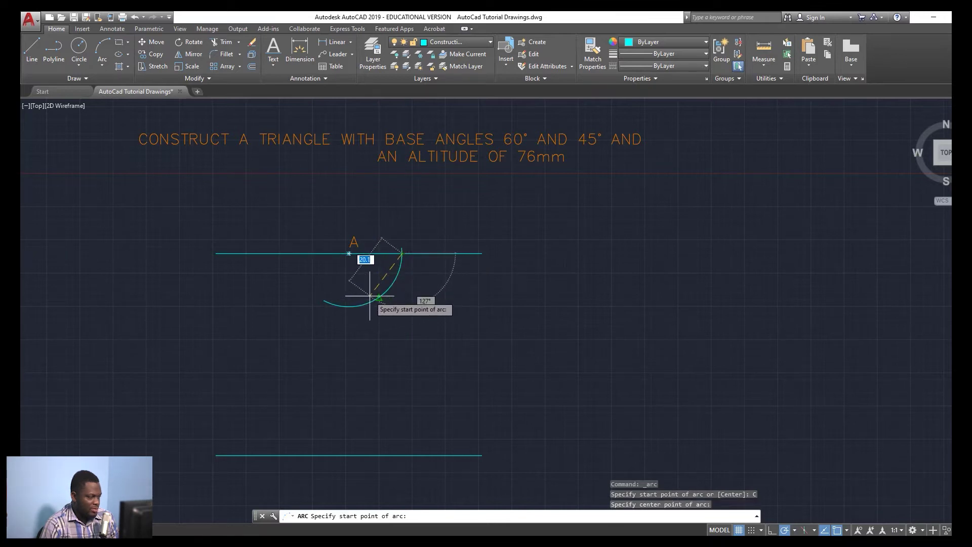
text(20)
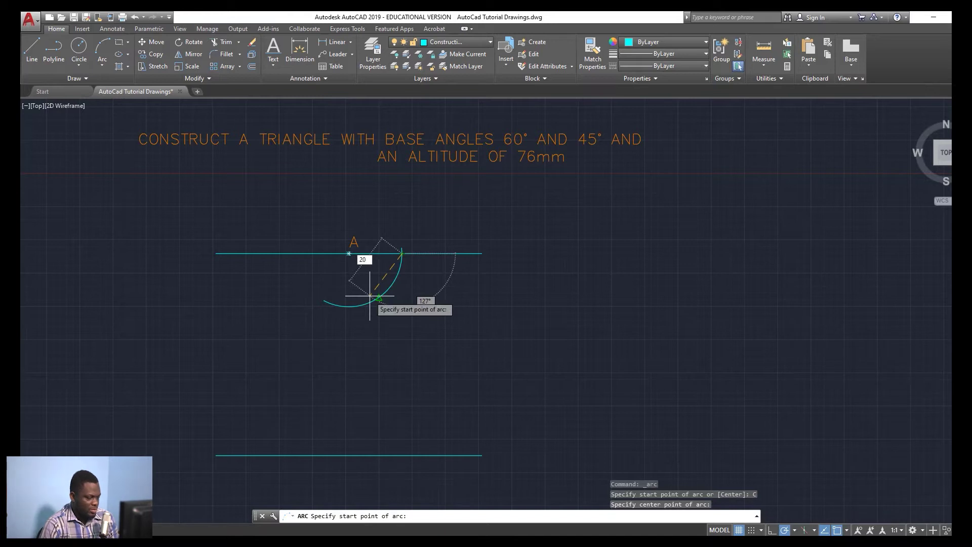
key(Return)
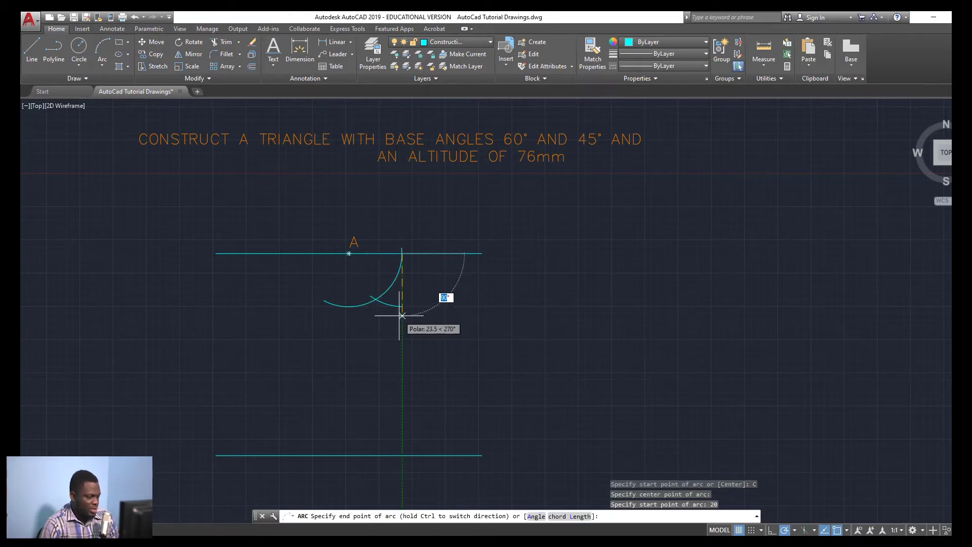
key(Escape)
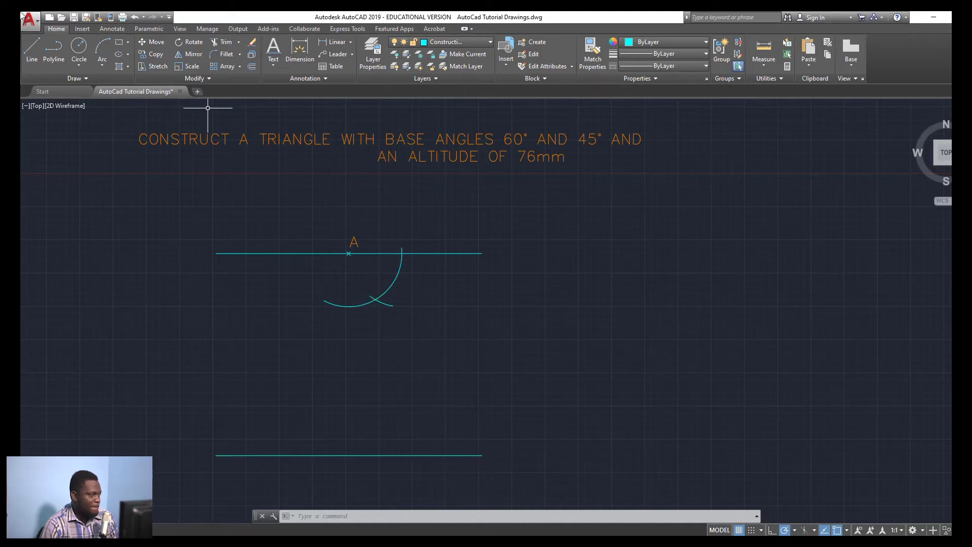
- Draw a line from point A to the intersection of the two 20 mm arcs
click(32, 49)
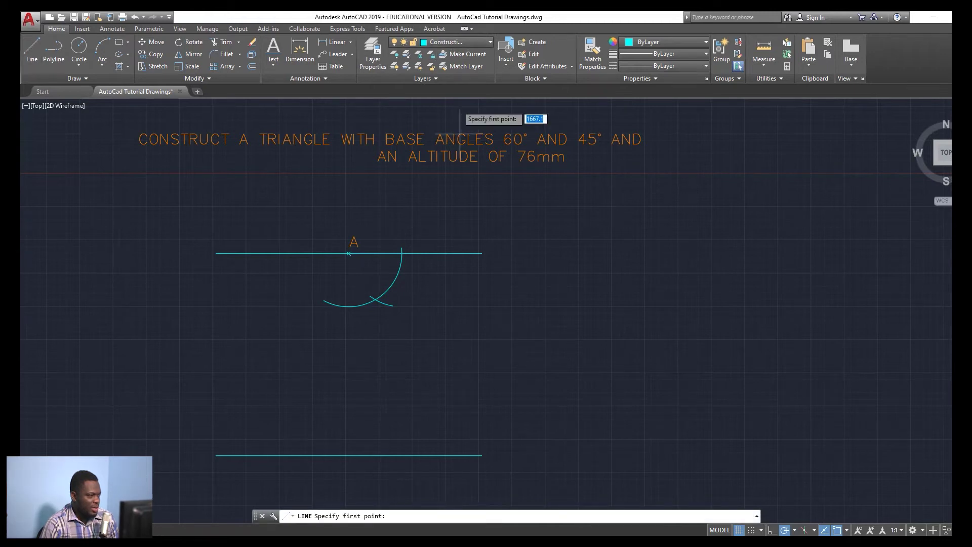
click(349, 253)
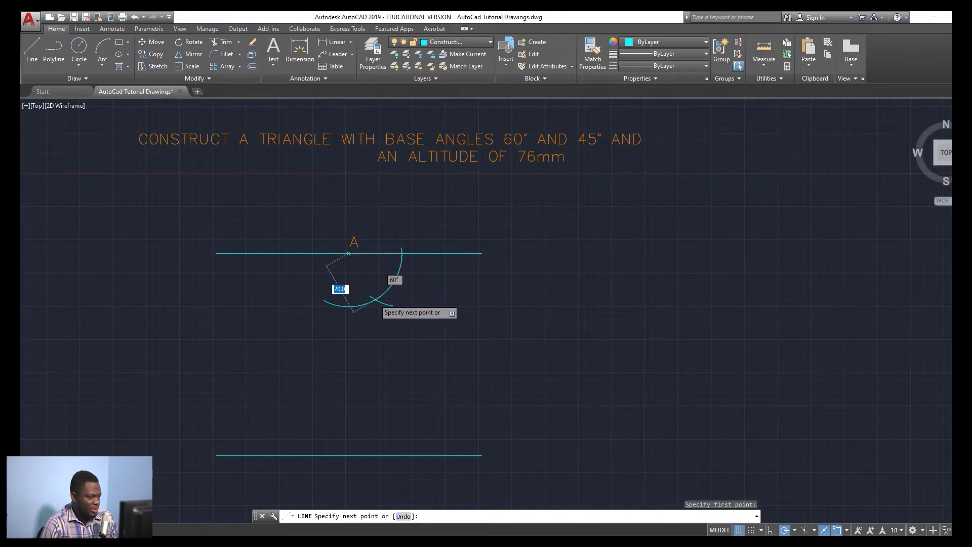
click(375, 299)
key(Escape)
- Lengthen the 60° line from its lower end until it passes slightly beyond the lower horizontal line
click(363, 277)
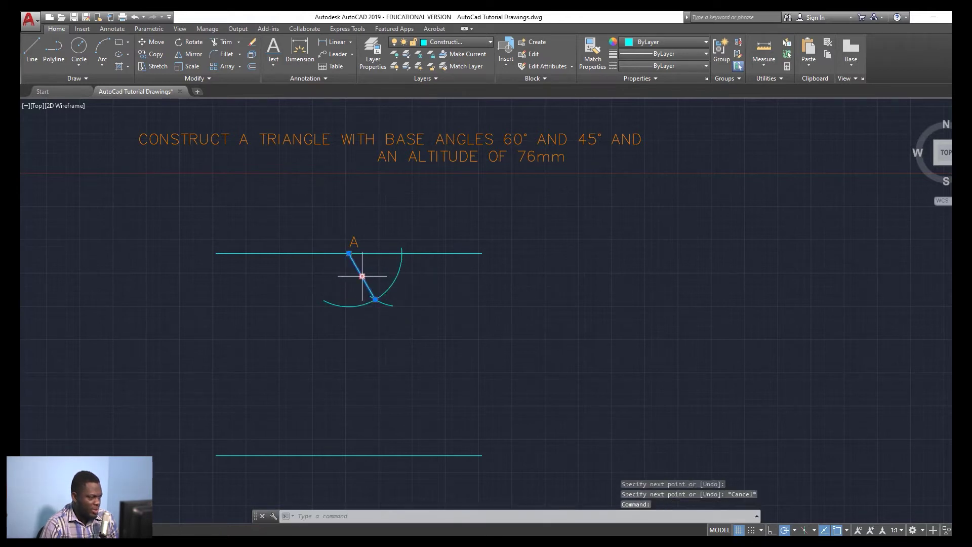
mouse_move(375, 299)
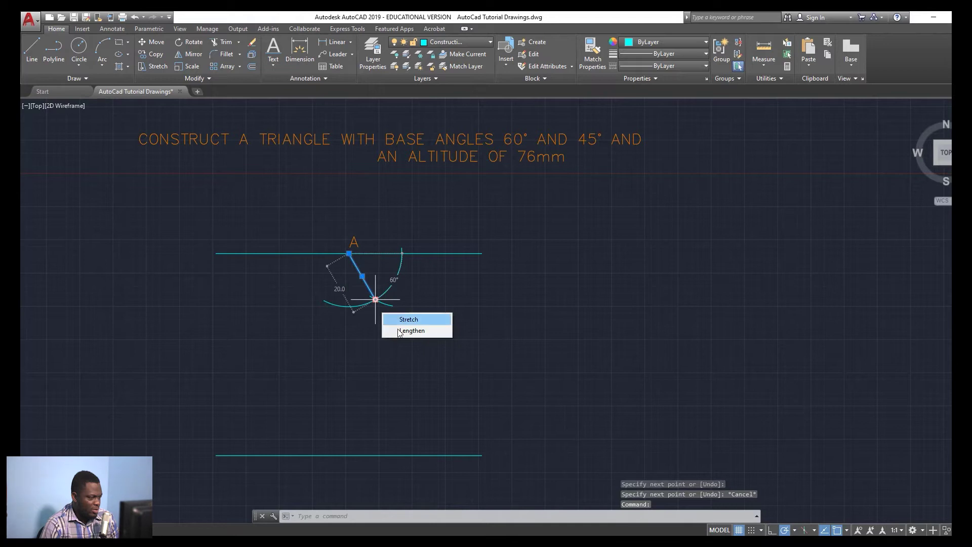
click(401, 331)
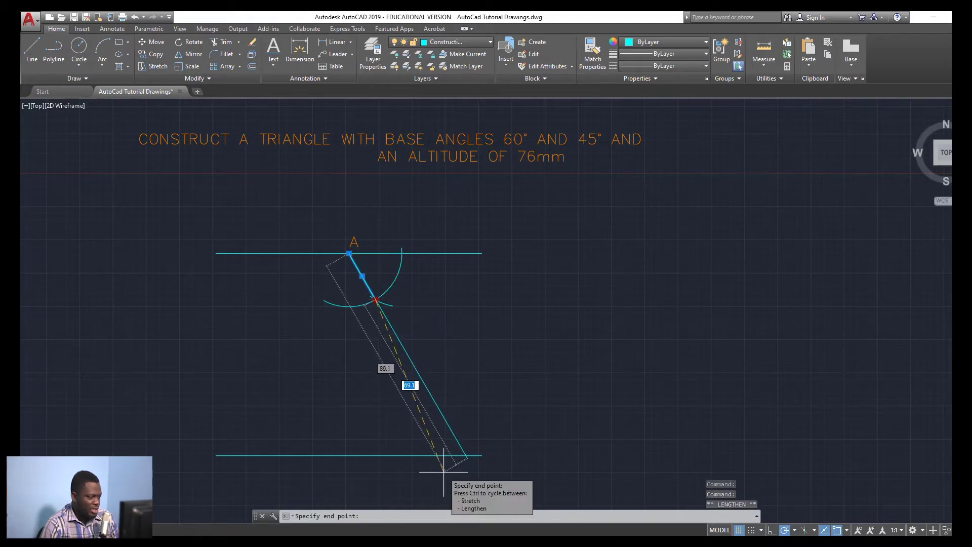
click(456, 486)
key(Escape)
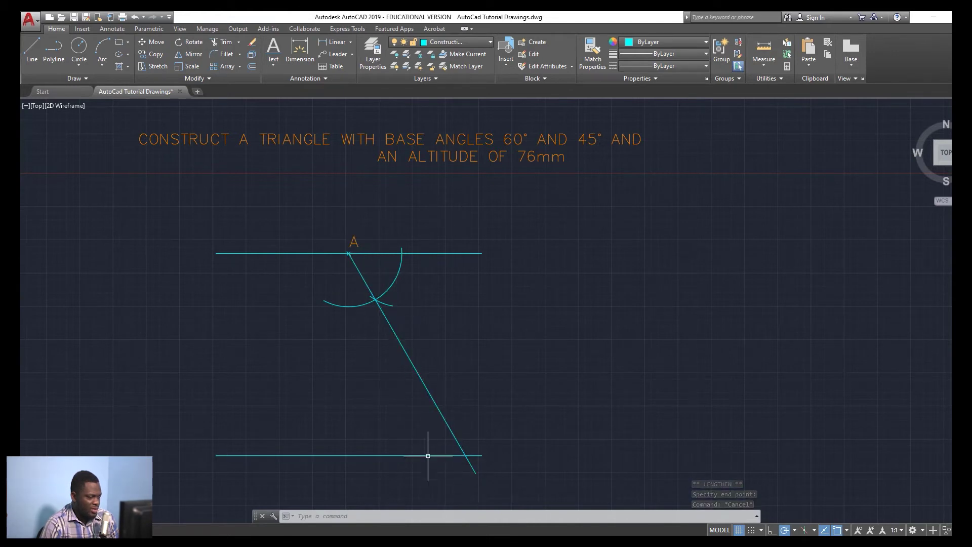
key(Escape)
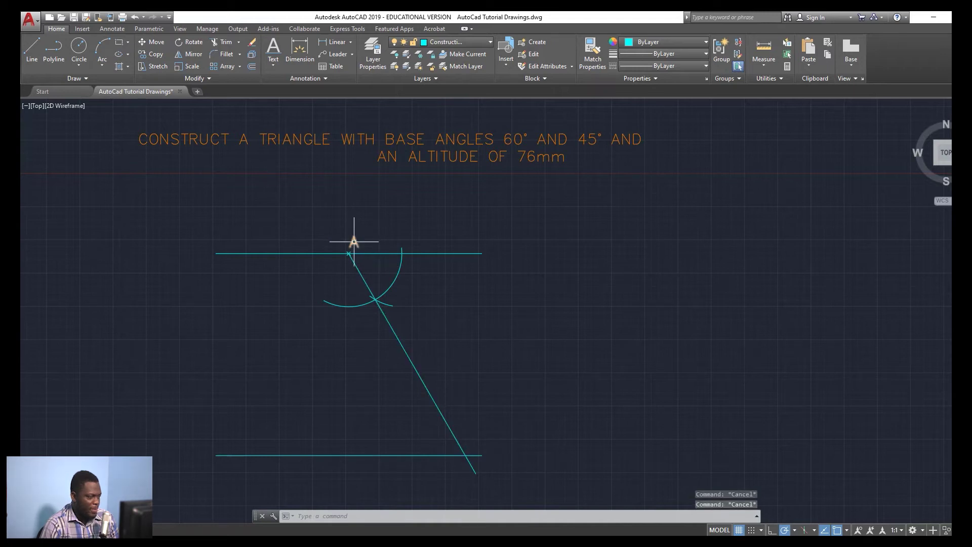
- Copy the label A to just above where the sloping line crosses the lower line, and change the copy's text to B
click(355, 242)
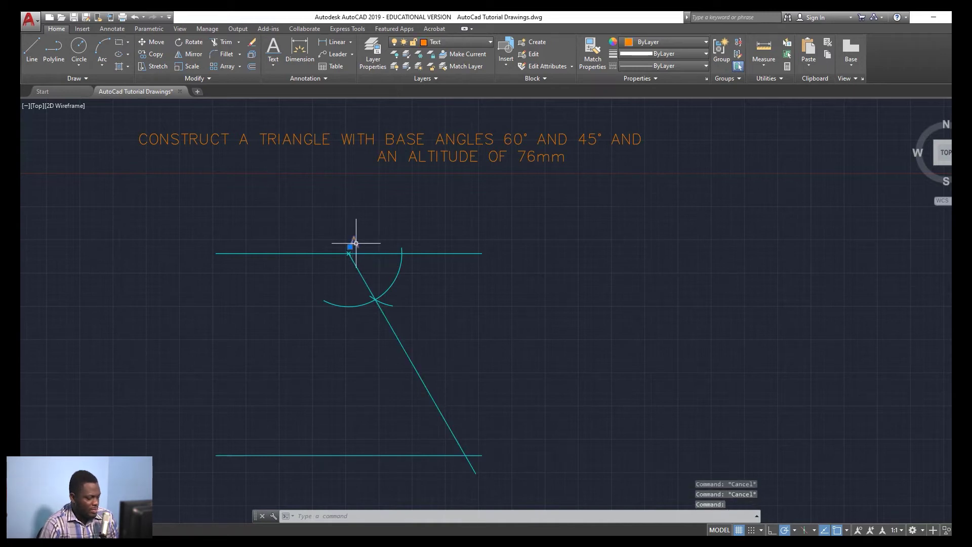
key(ctrl+c)
key(ctrl+v)
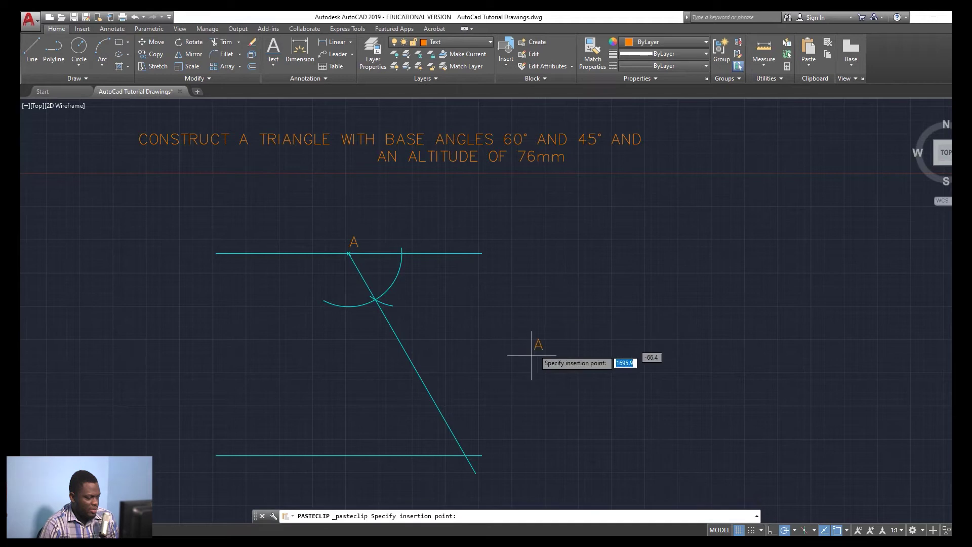
click(473, 453)
double_click(477, 443)
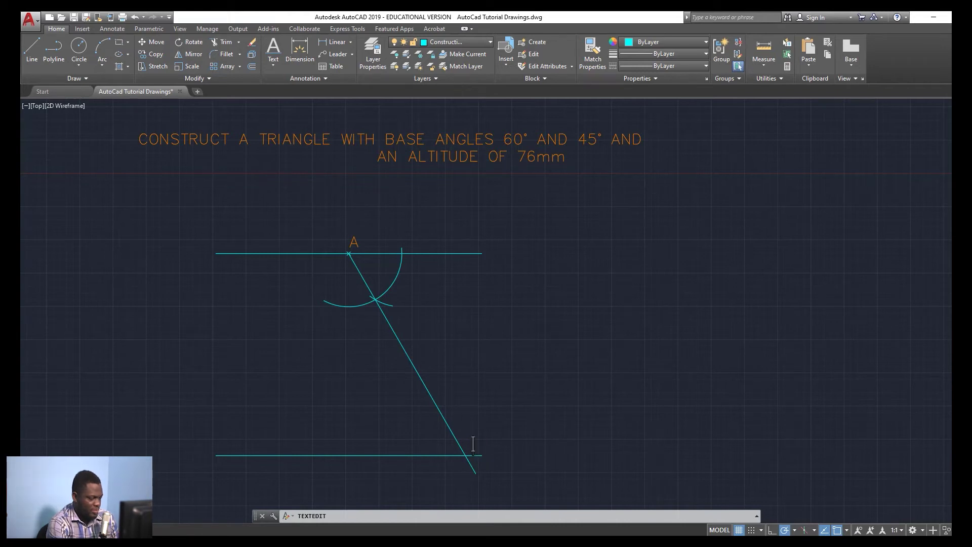
key(Escape)
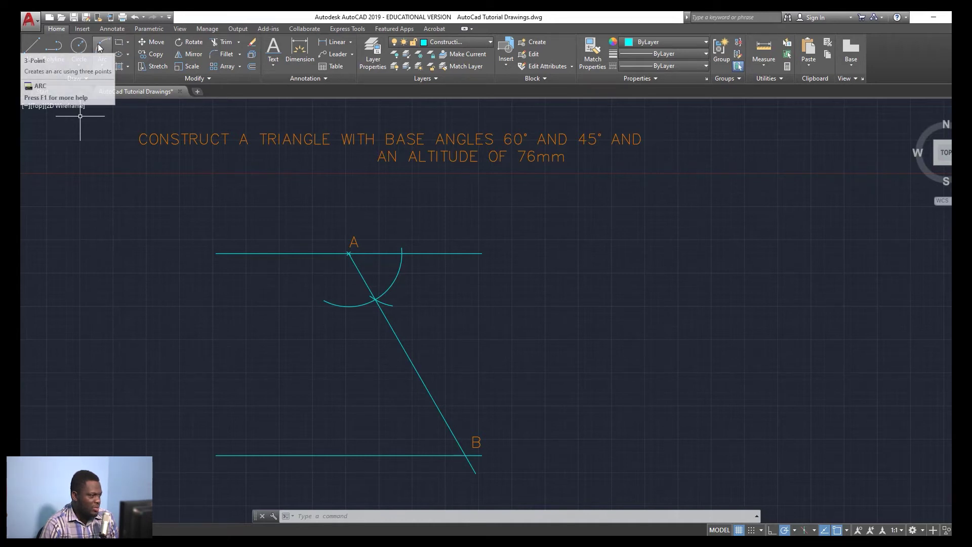
- Draw a circle of radius 10 centred on point A
click(82, 61)
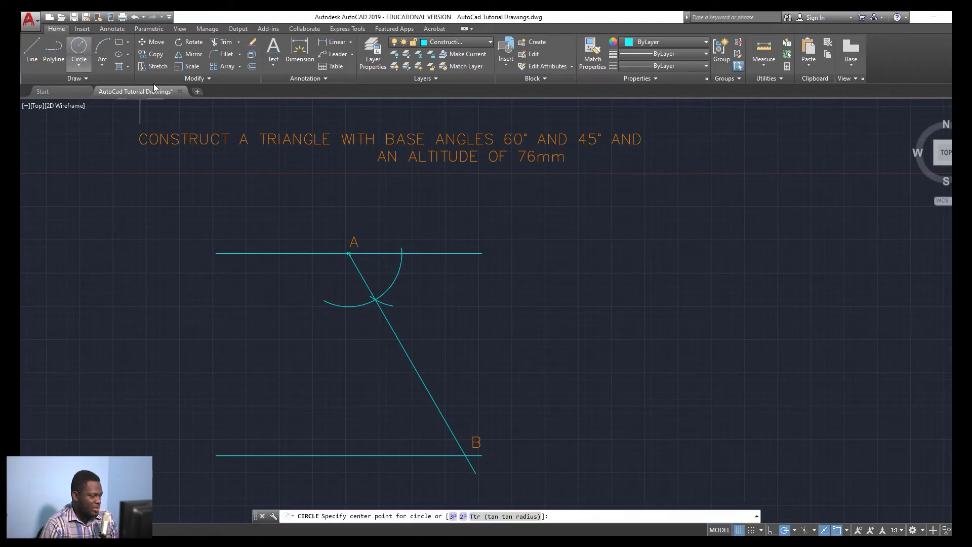
click(349, 254)
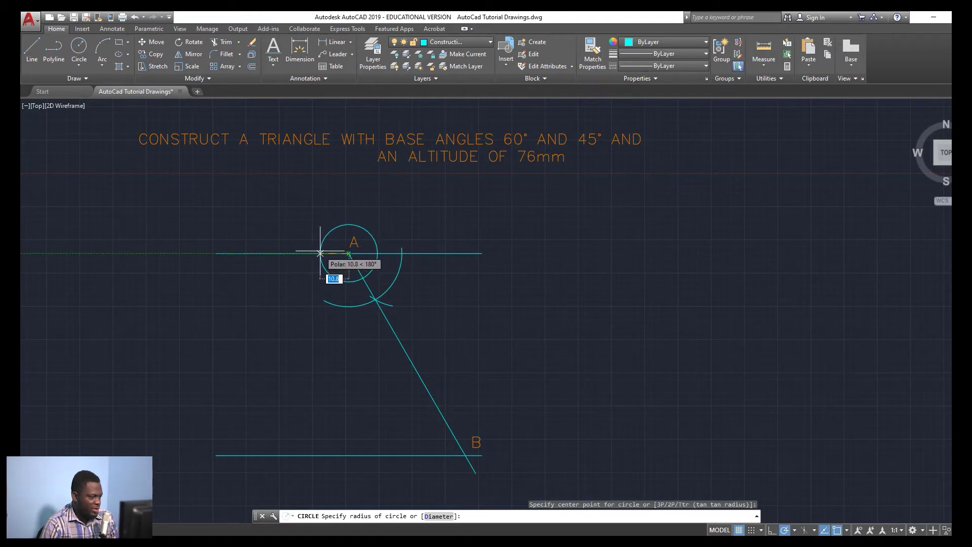
text(1)
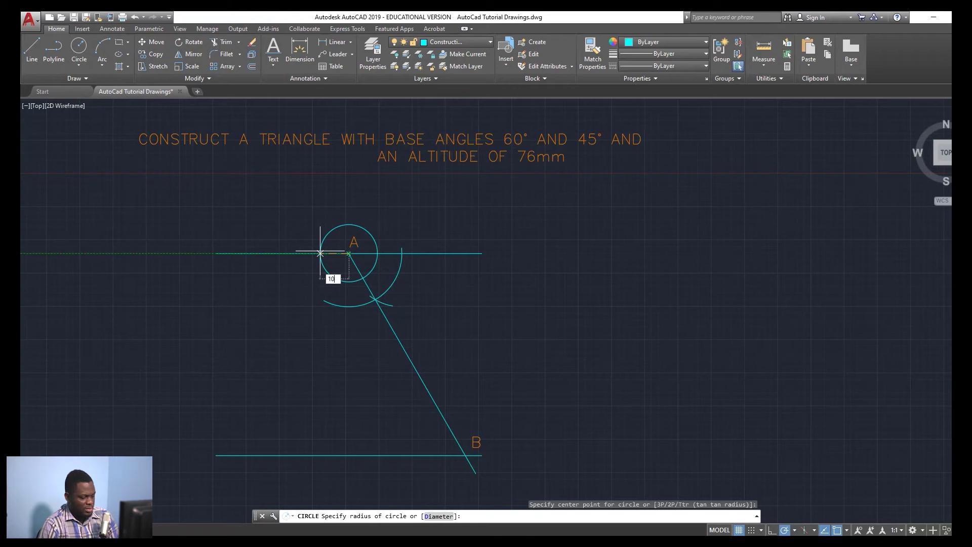
text(0)
key(Return)
key(Escape)
key(Escape)
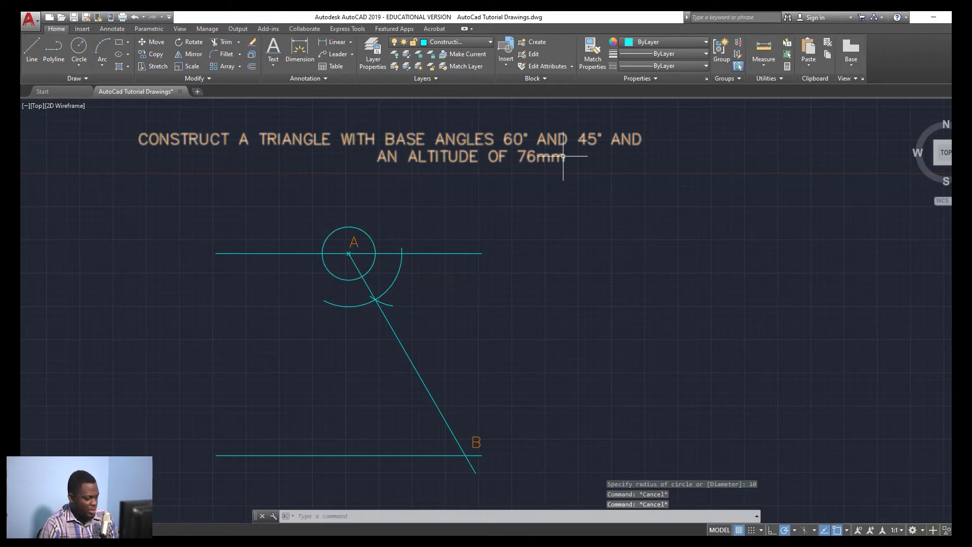
- Trim away the half of the small circle above the upper horizontal line
text(TR)
key(Return)
click(371, 236)
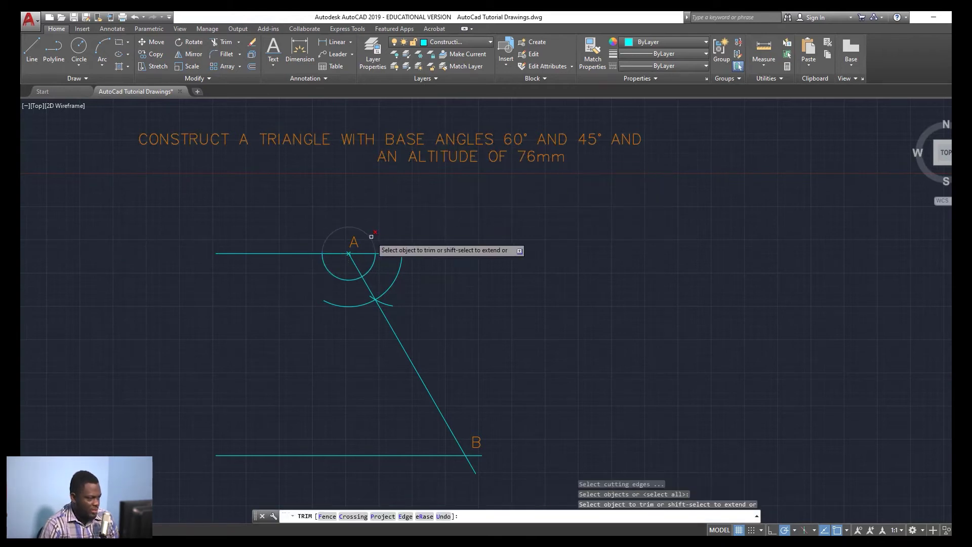
key(Escape)
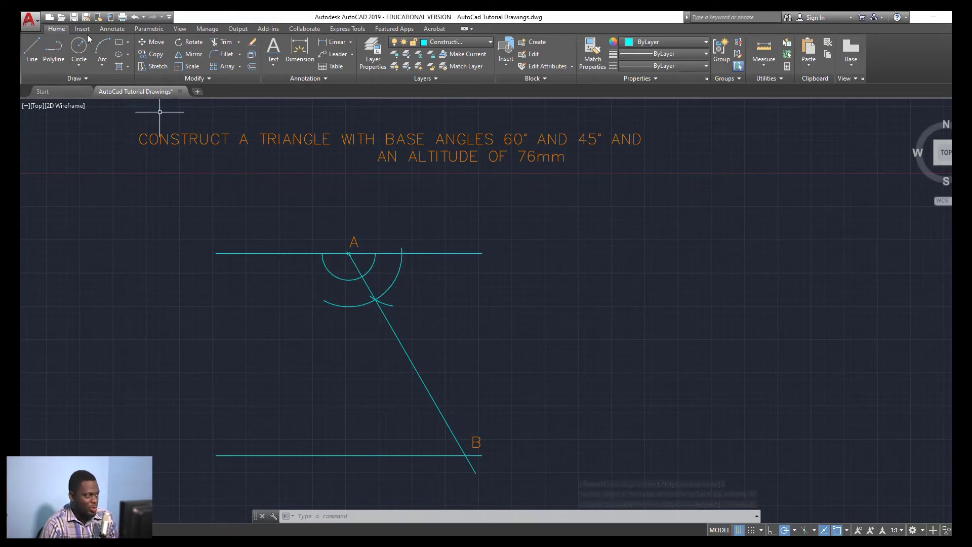
- Draw a short arc of radius 25 below point A, centred on the left end of the small semicircle
click(98, 49)
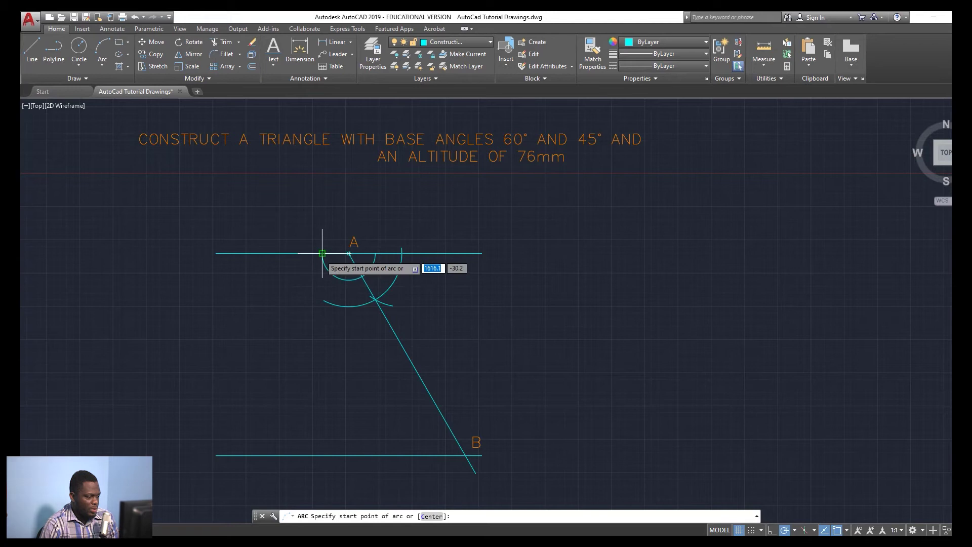
click(426, 515)
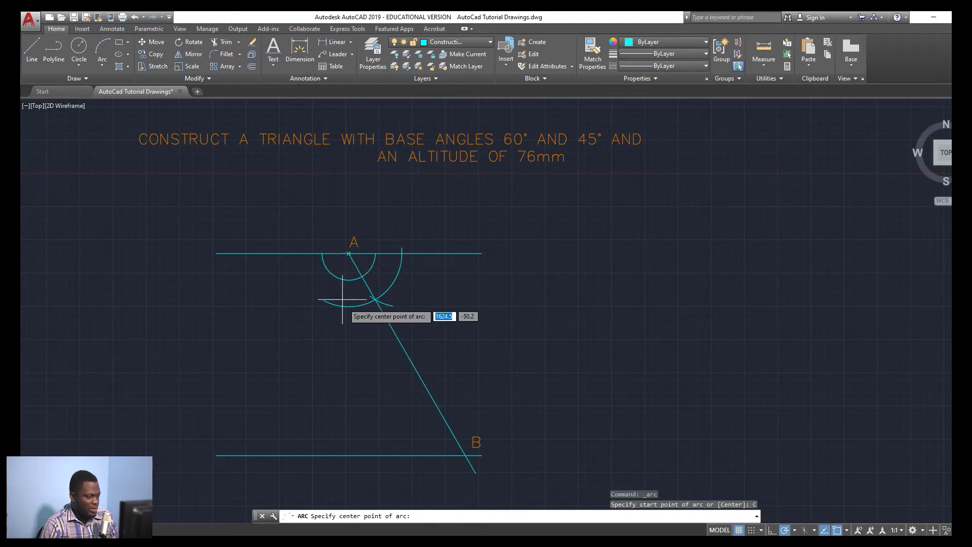
click(323, 253)
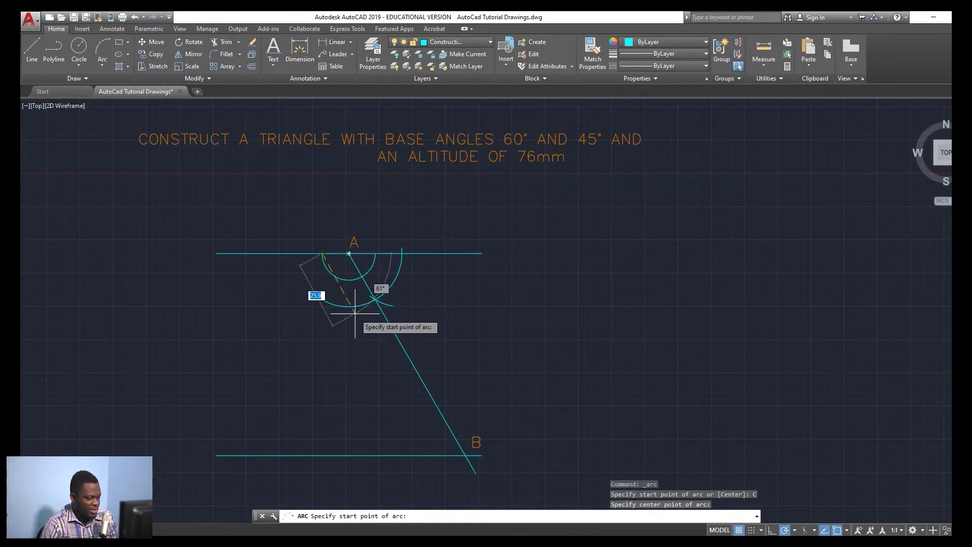
key(Return)
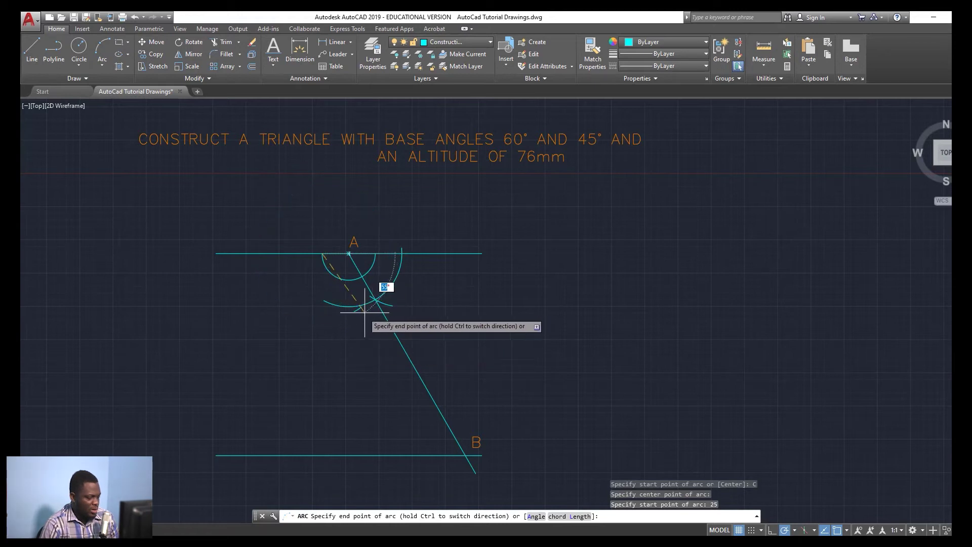
click(312, 327)
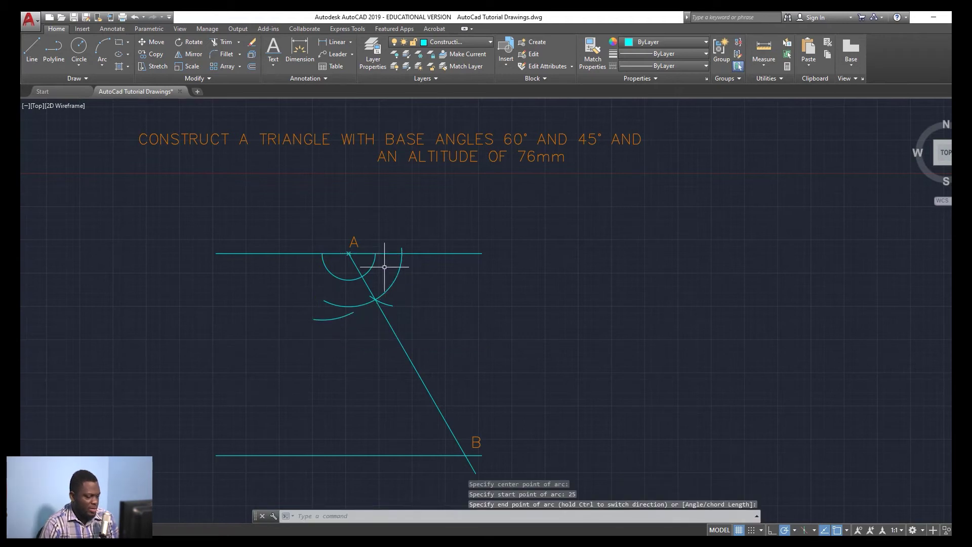
- Draw a second arc of radius about 26, centred on the small semicircle's right end, crossing the first arc below A
key(space)
click(427, 517)
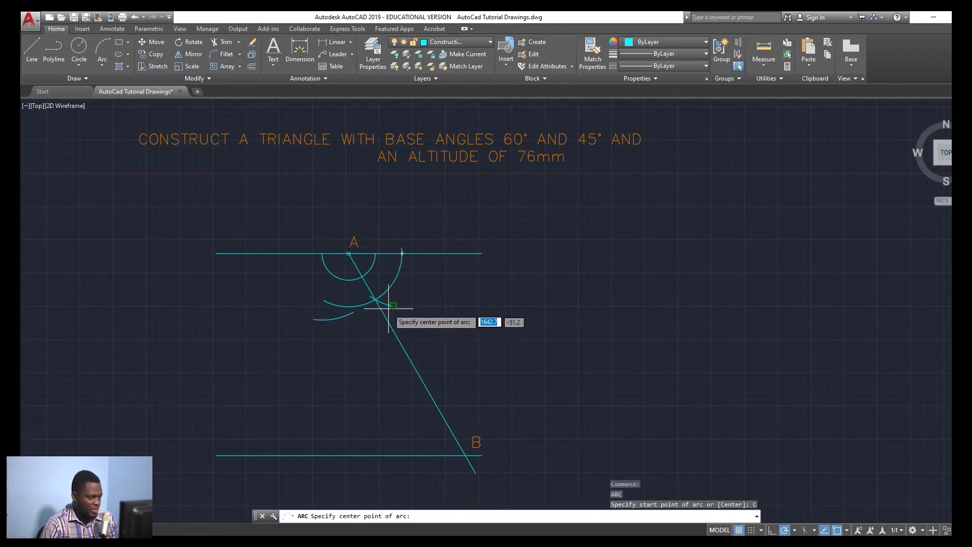
click(375, 253)
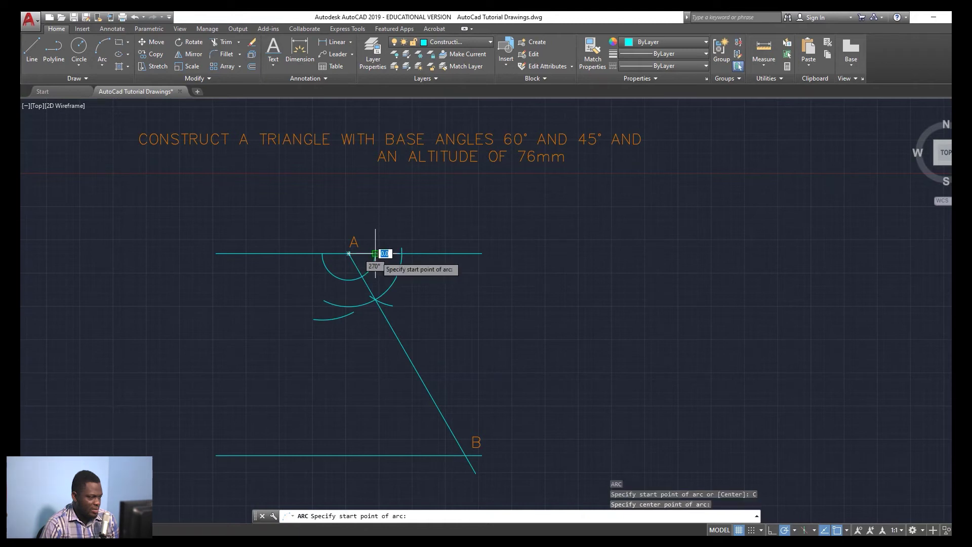
click(328, 305)
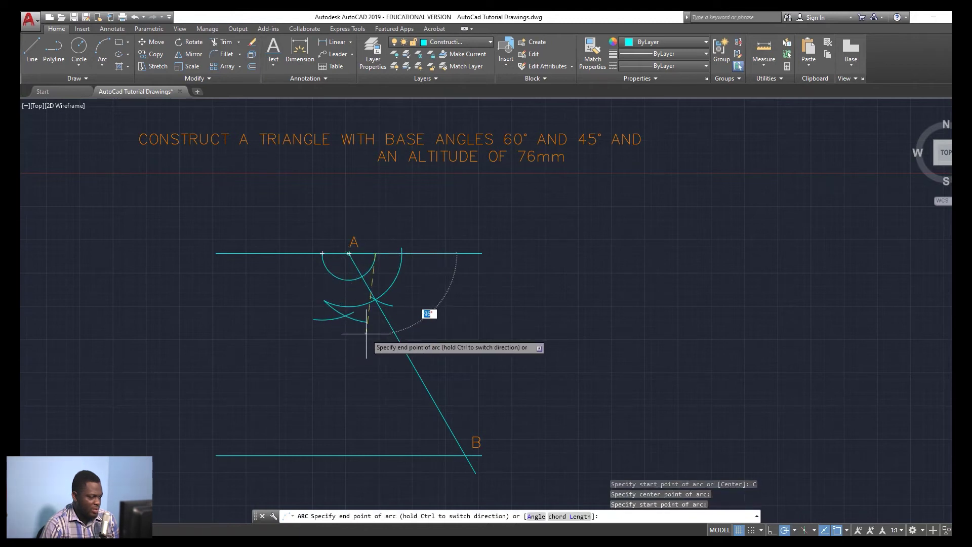
key(Escape)
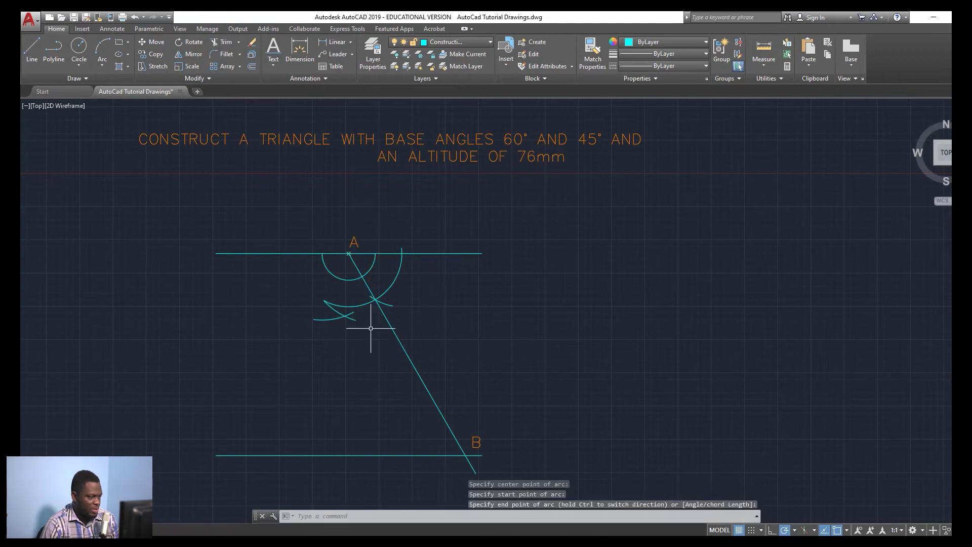
- Shorten the second arc from its upper-left end so it begins just before the crossing with the first arc
scroll(356, 321, up, 3)
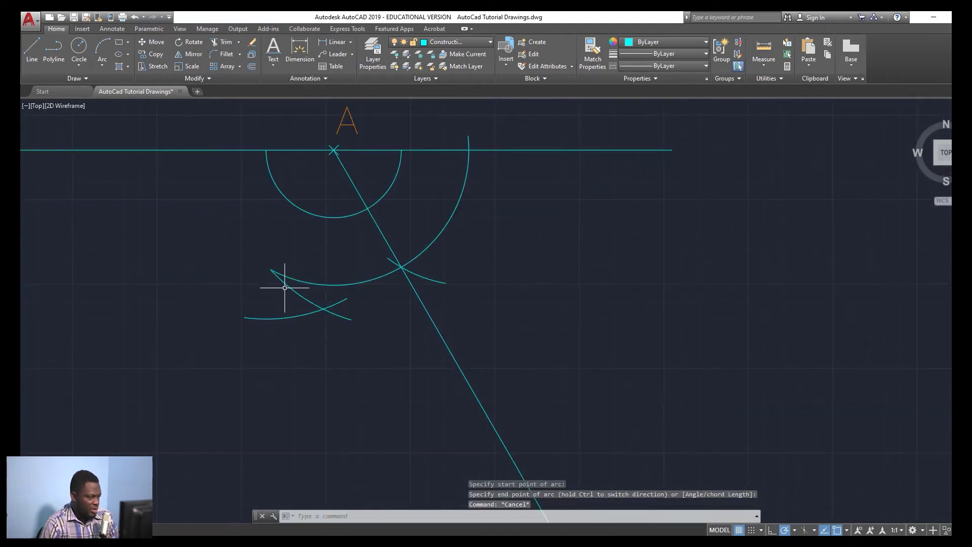
click(286, 288)
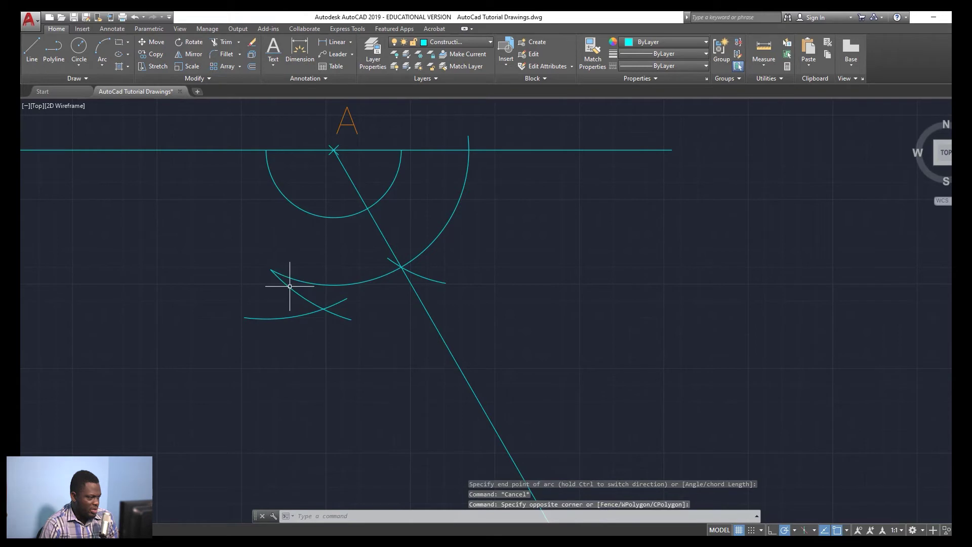
click(285, 287)
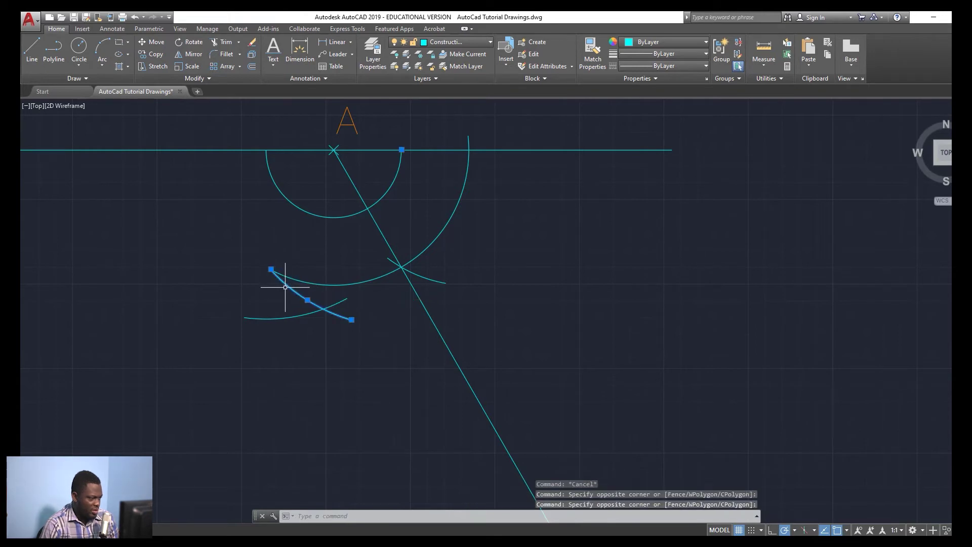
mouse_move(271, 269)
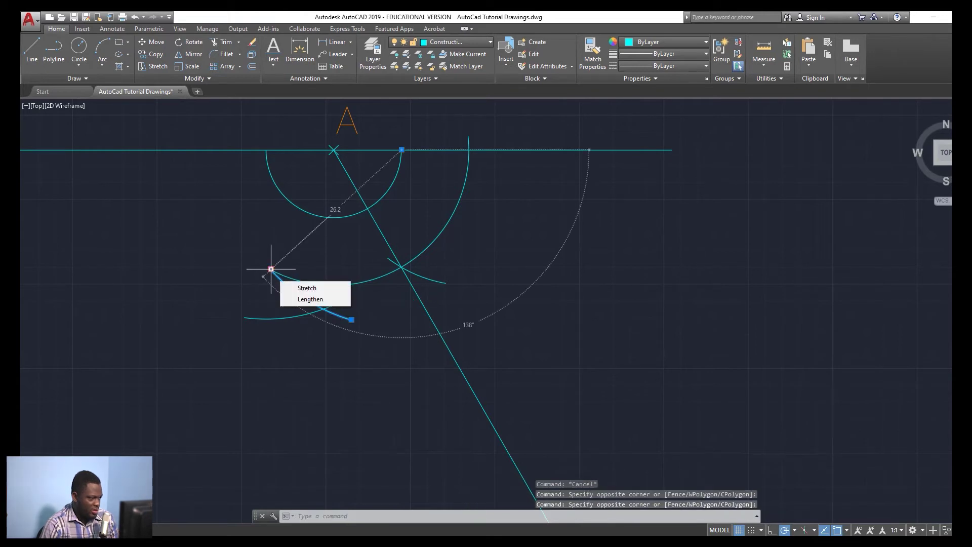
click(307, 299)
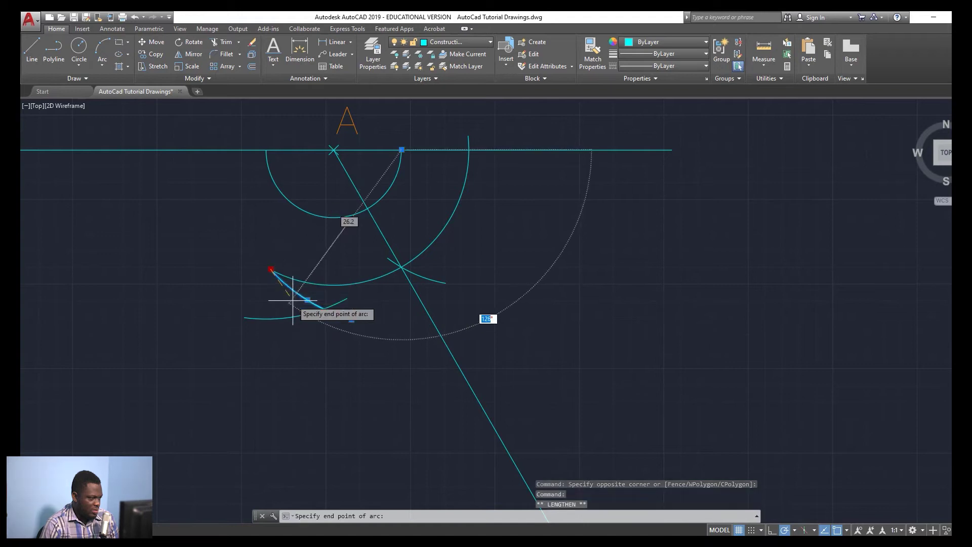
key(Escape)
key(Escape)
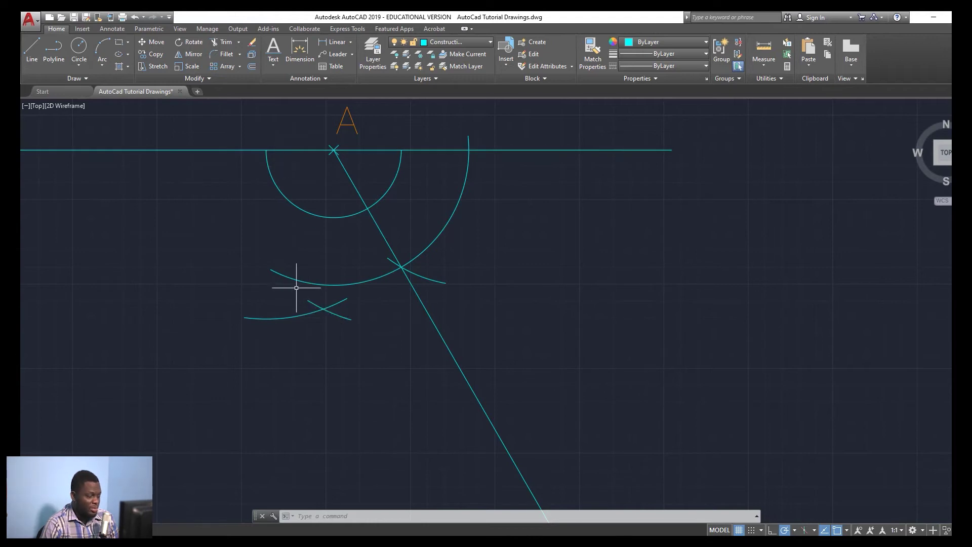
click(32, 41)
click(333, 150)
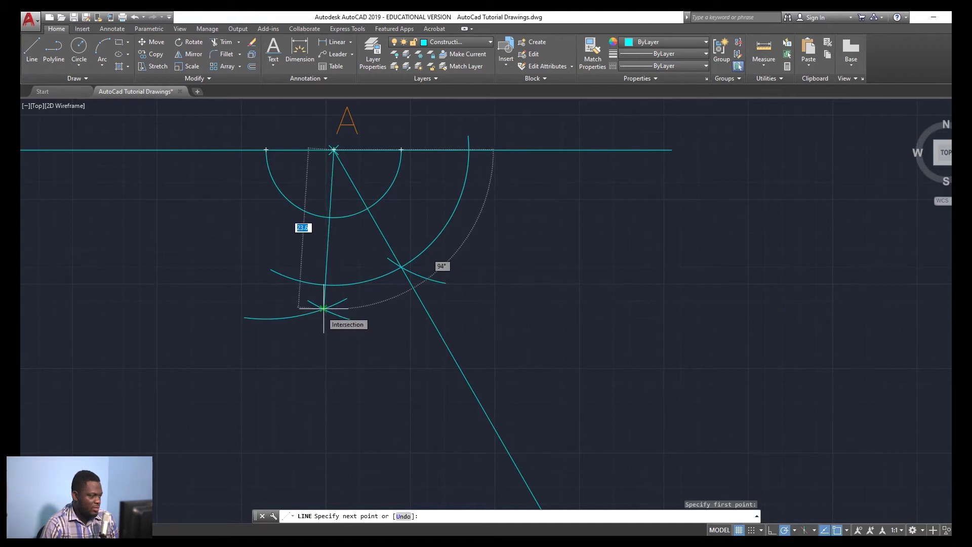
key(Escape)
key(Escape)
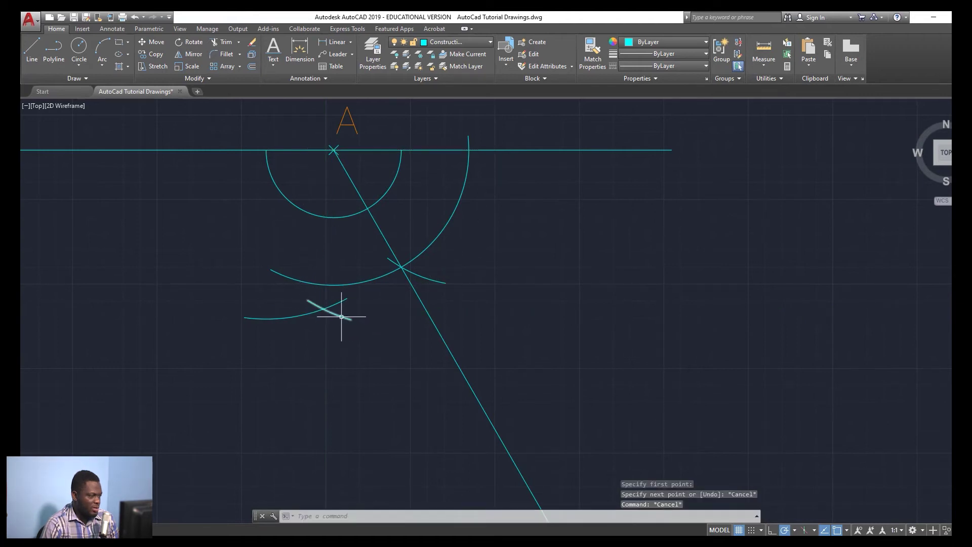
- Set the radius of the shortened crossing arc below A to 25
click(341, 316)
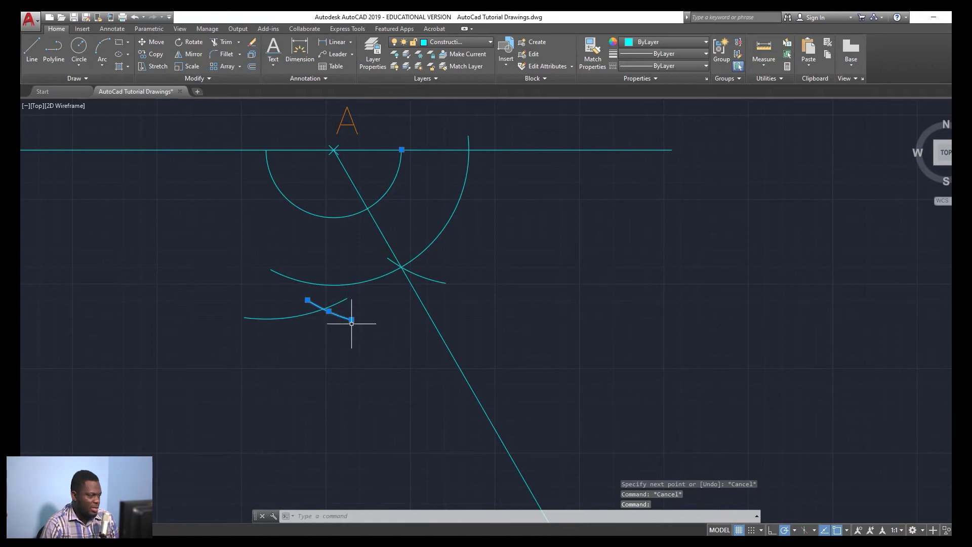
click(353, 322)
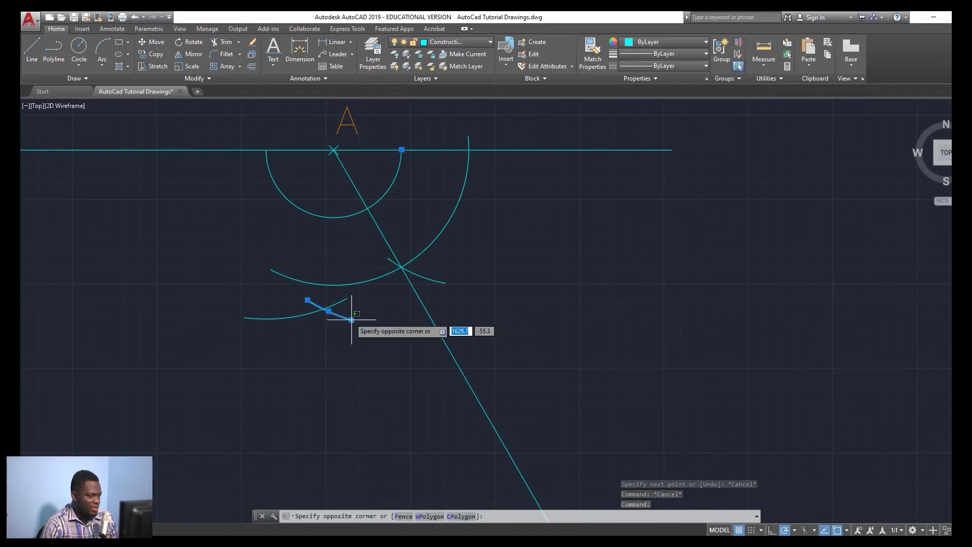
click(325, 309)
click(332, 312)
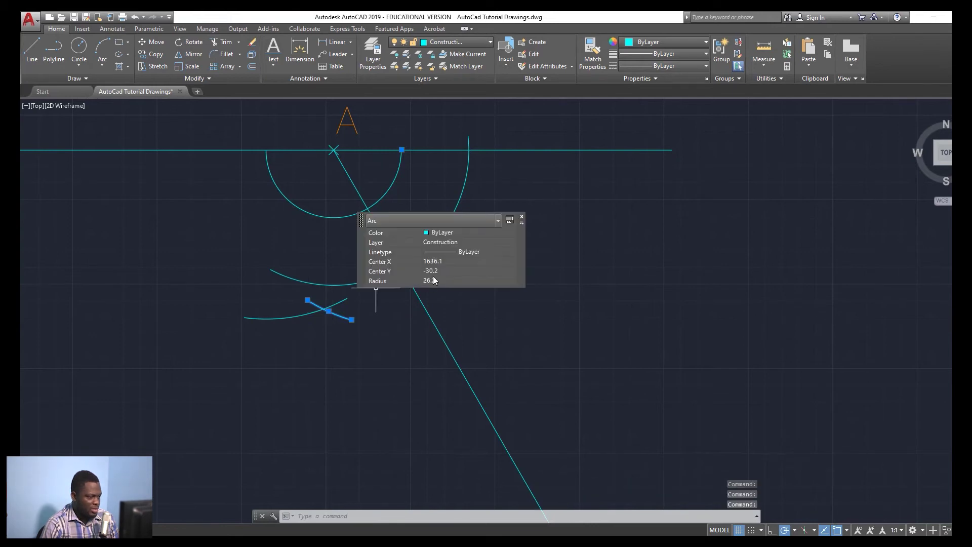
click(433, 279)
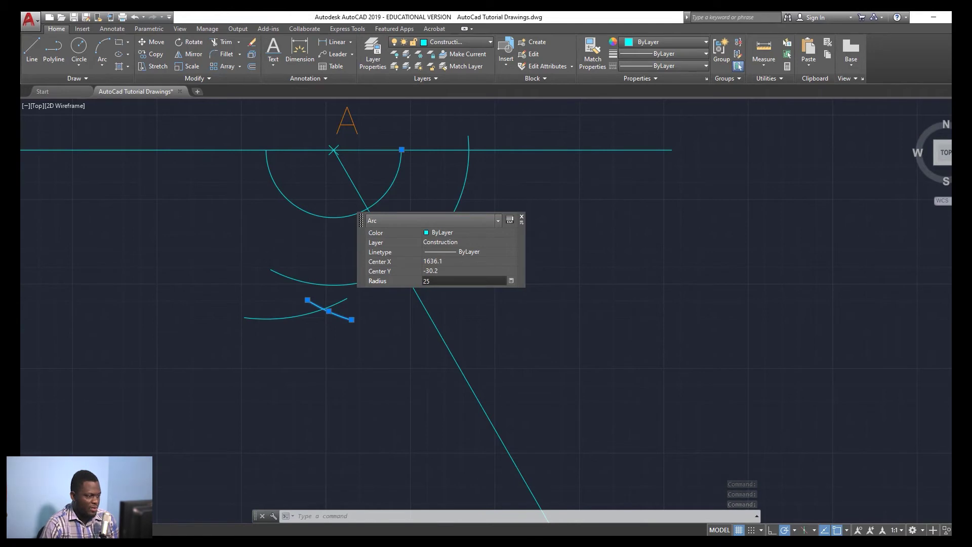
key(Return)
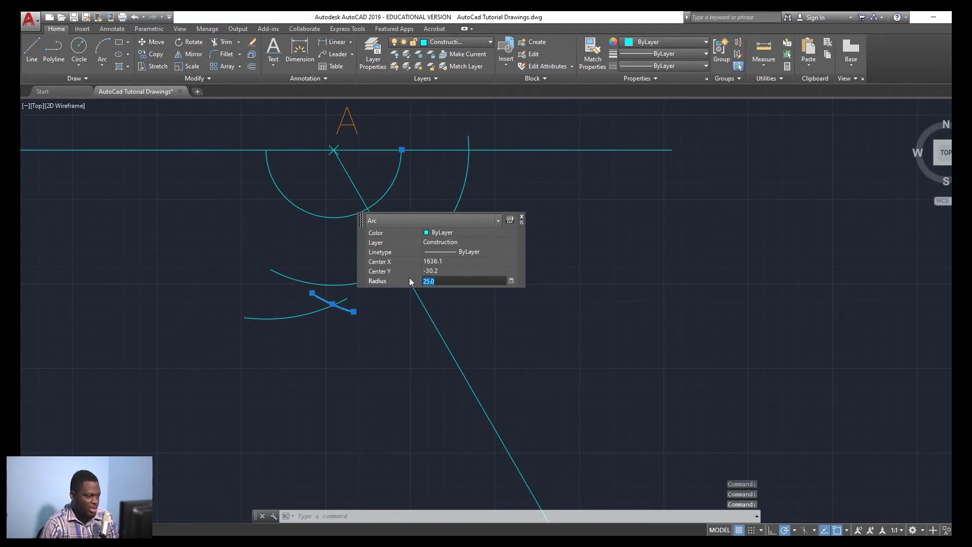
click(523, 219)
key(Escape)
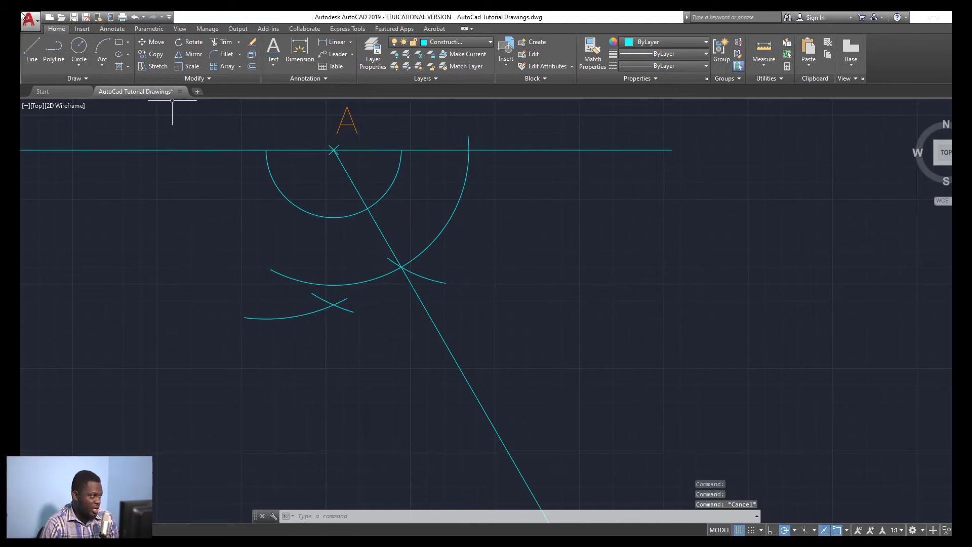
- Draw a line from point A down to the intersection of the two short arcs
click(41, 43)
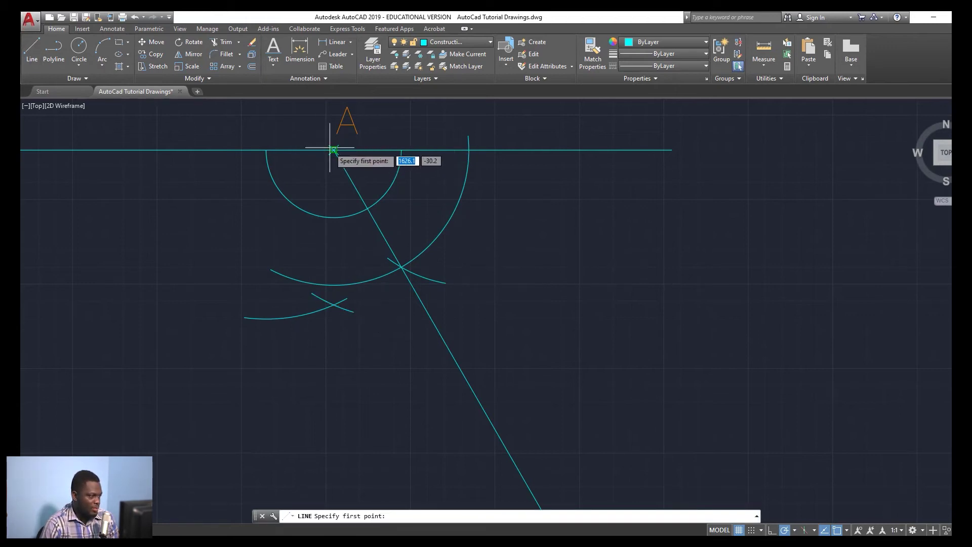
click(333, 150)
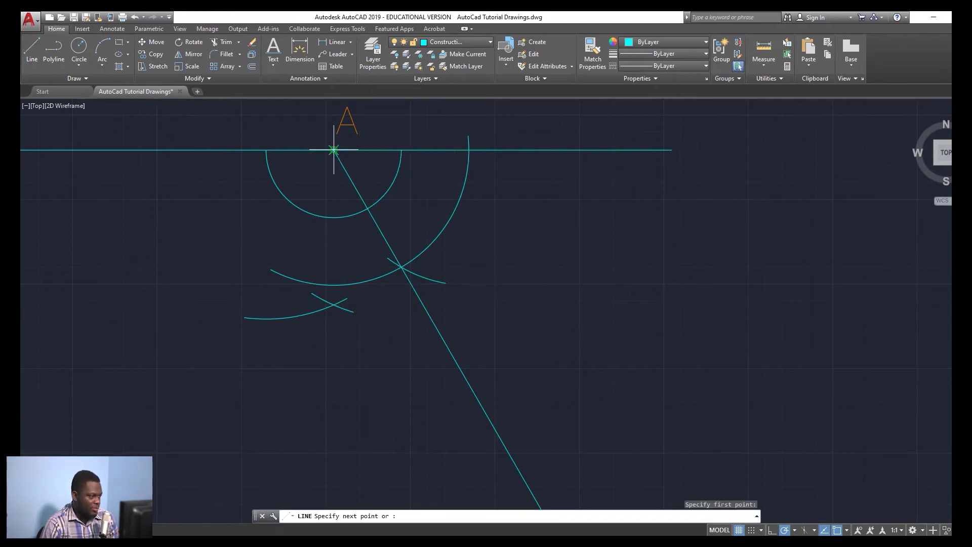
click(334, 304)
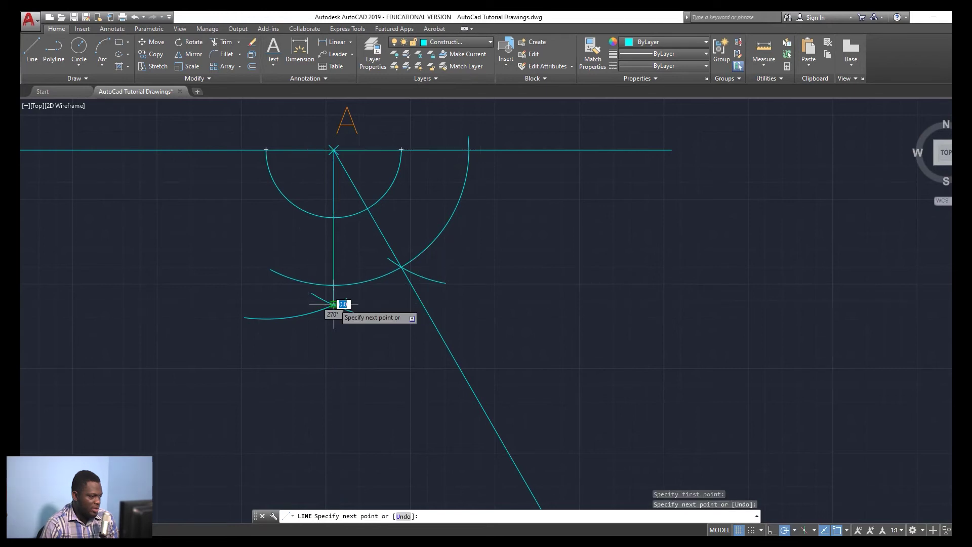
key(Escape)
scroll(362, 327, up, 4)
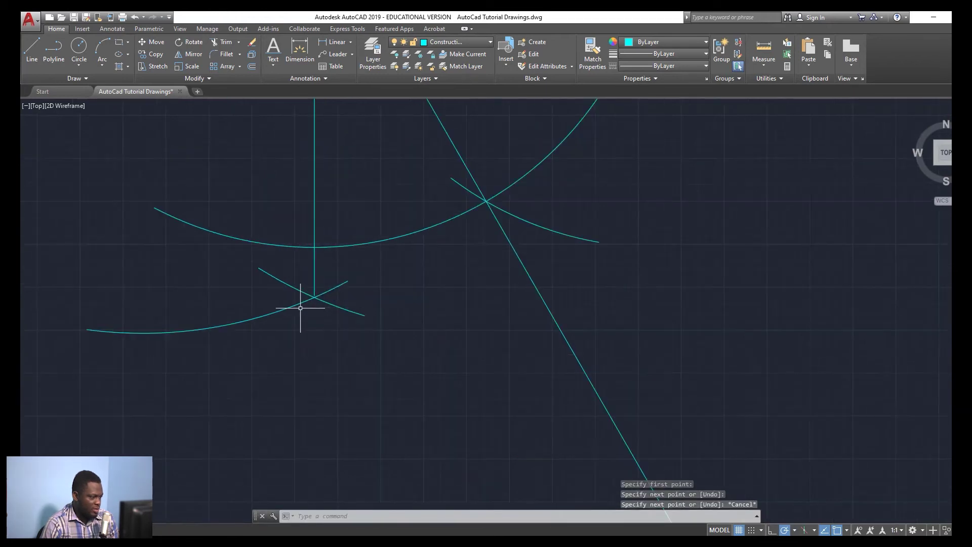
click(315, 288)
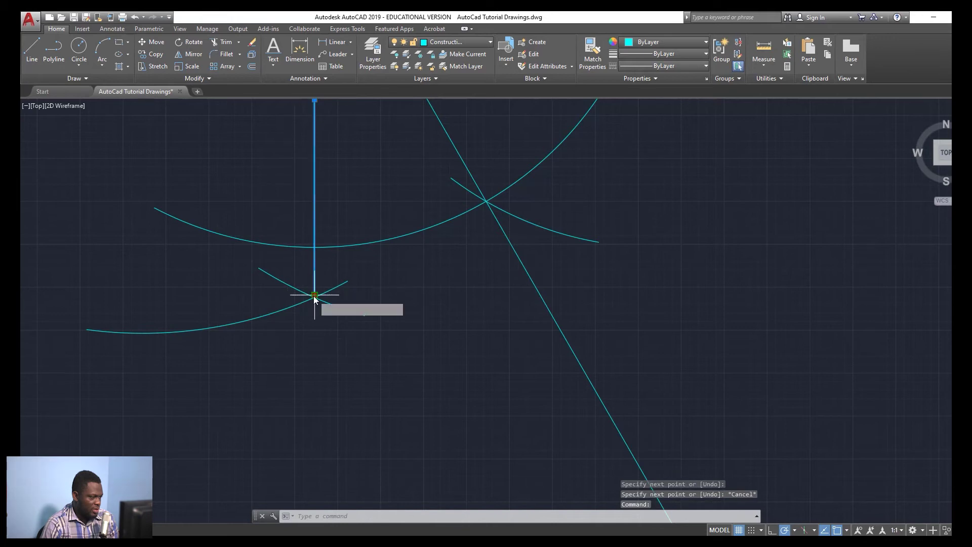
click(314, 295)
key(Escape)
scroll(315, 294, up, 6)
scroll(254, 232, down, 5)
scroll(242, 159, down, 4)
scroll(243, 163, up, 4)
middle_drag(185, 142, 219, 214)
scroll(220, 210, down, 2)
scroll(263, 183, up, 2)
scroll(261, 183, down, 2)
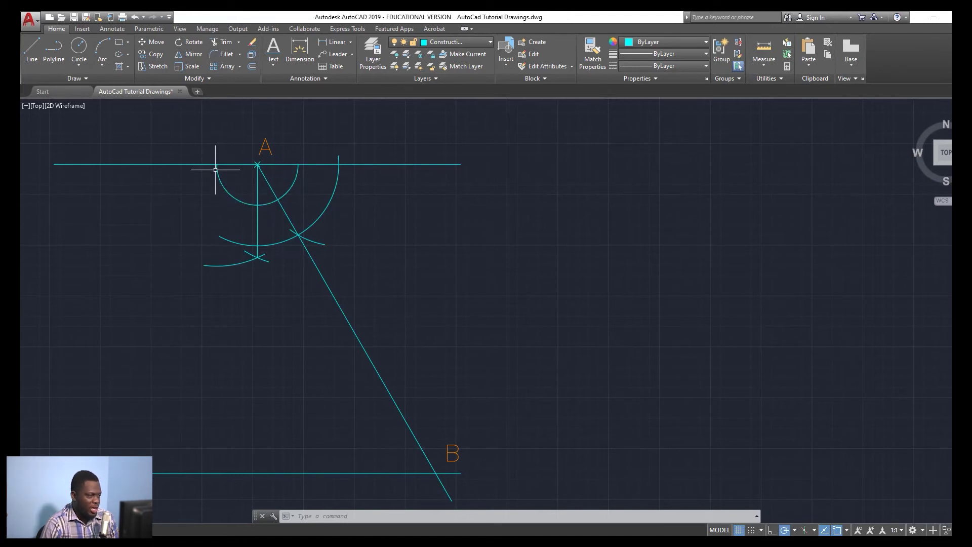
click(102, 49)
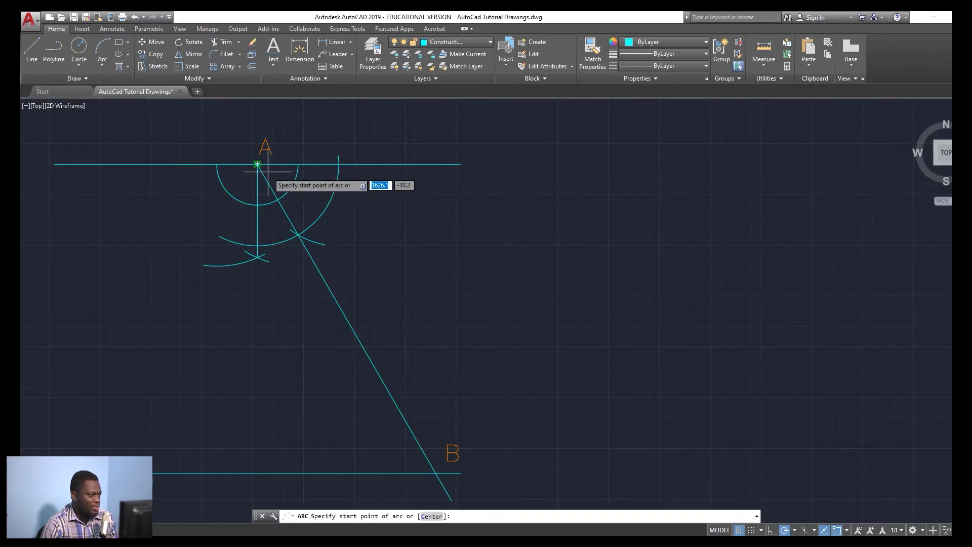
click(216, 164)
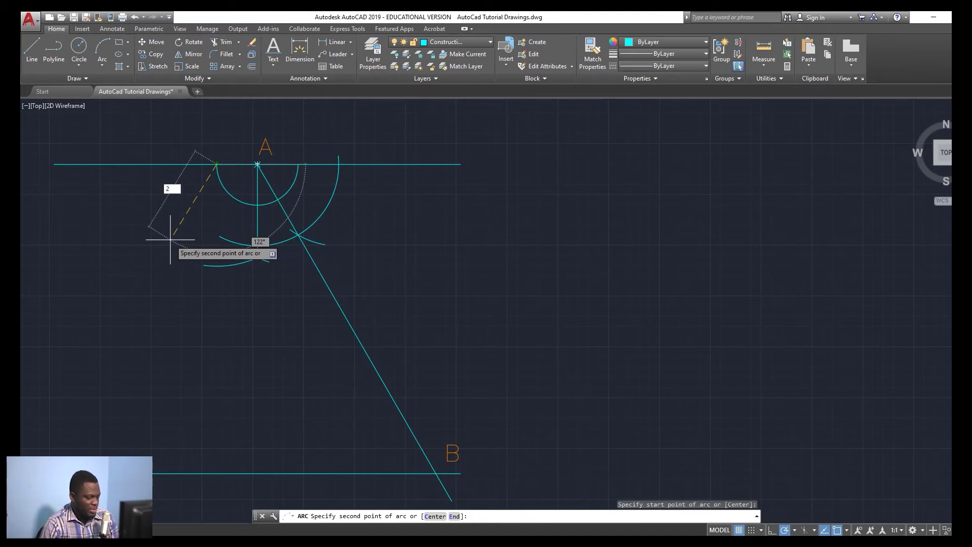
text(20)
key(Return)
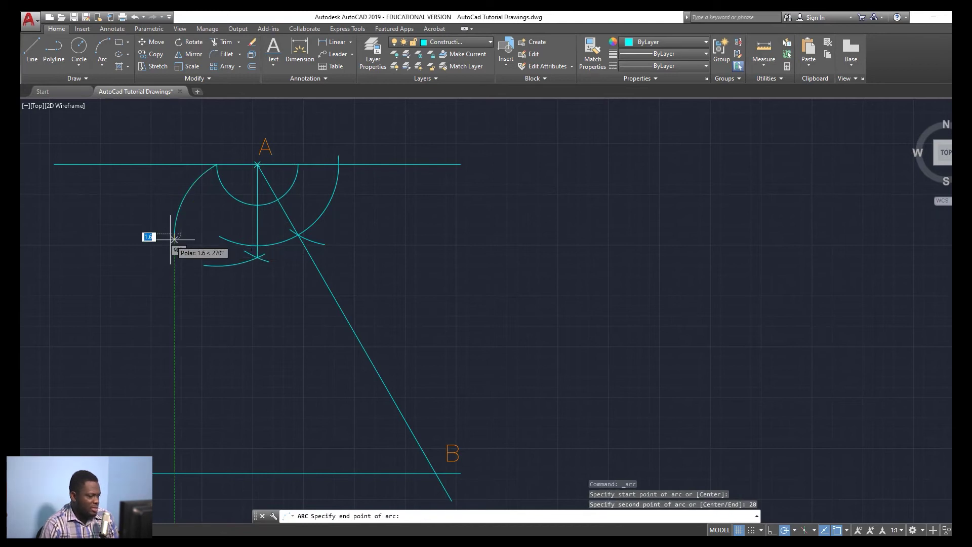
key(Escape)
- Draw a short arc of radius 20 below the A line, centred on the small semicircle's left end
key(Return)
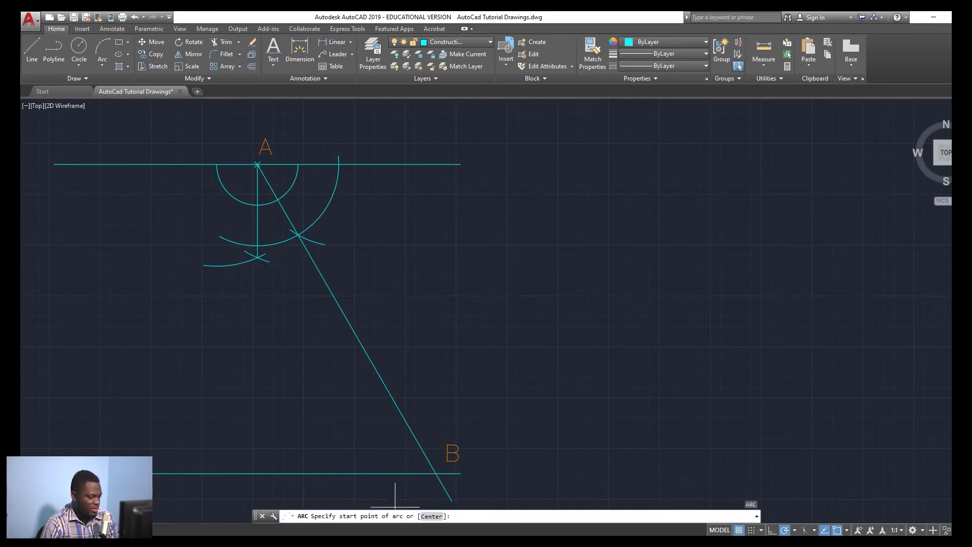
click(428, 516)
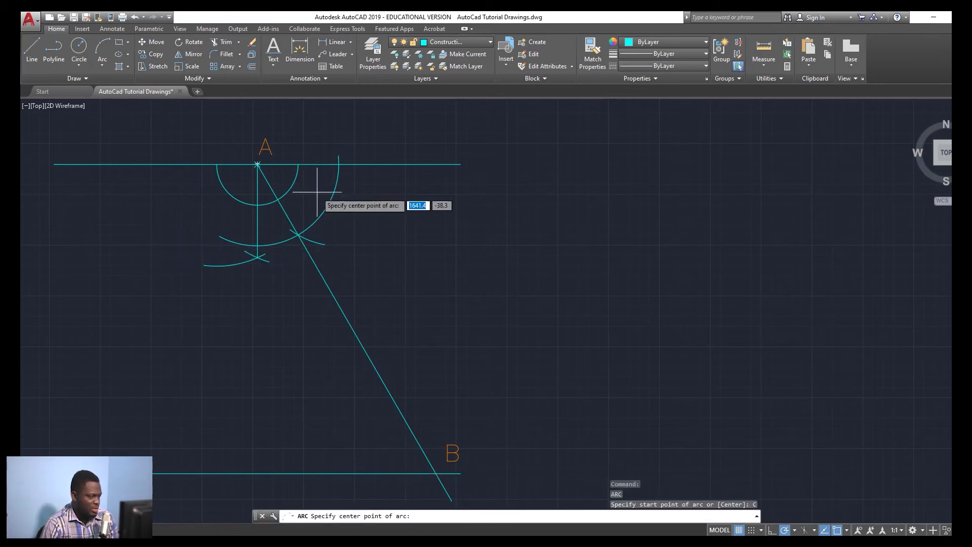
click(218, 164)
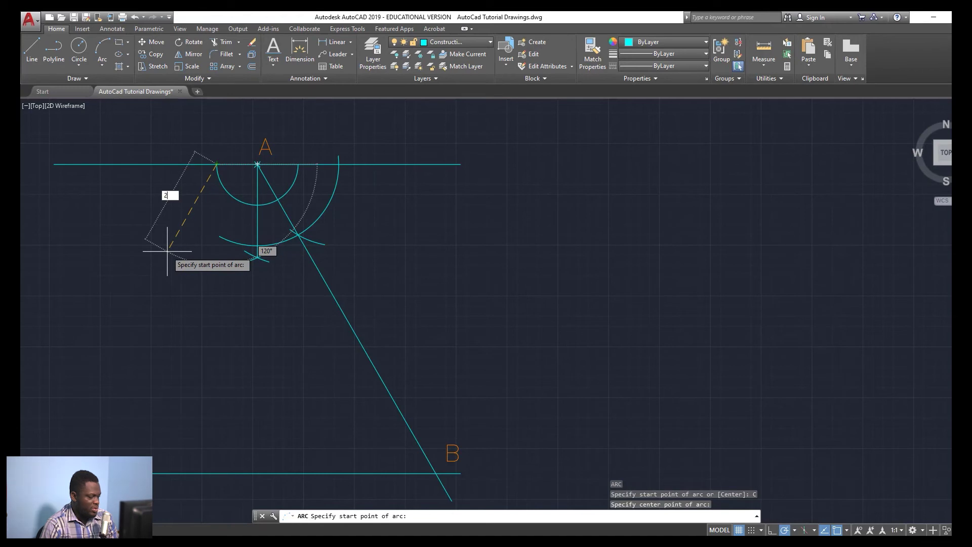
key(Return)
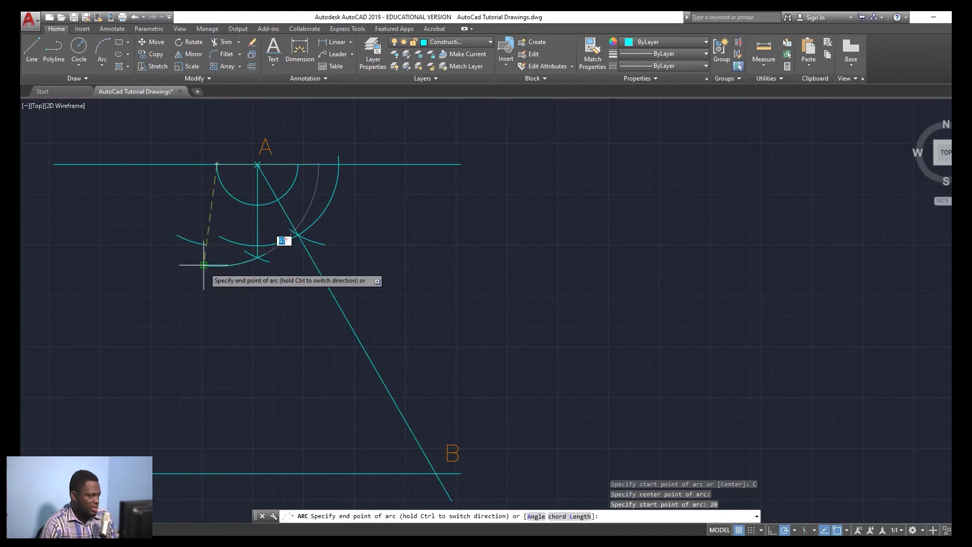
click(218, 266)
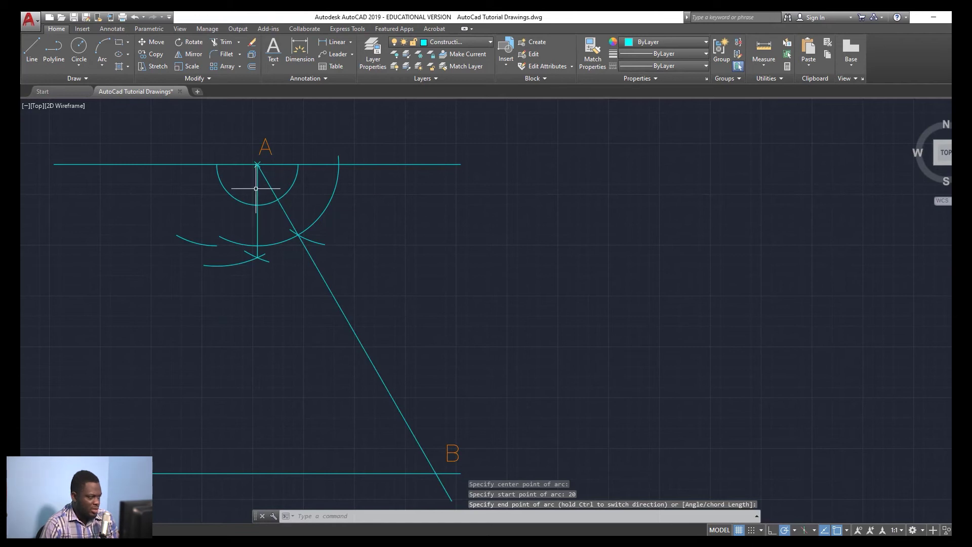
- Begin an arc defined by its centre, and turn off the Midpoint and Extension object snaps
key(Return)
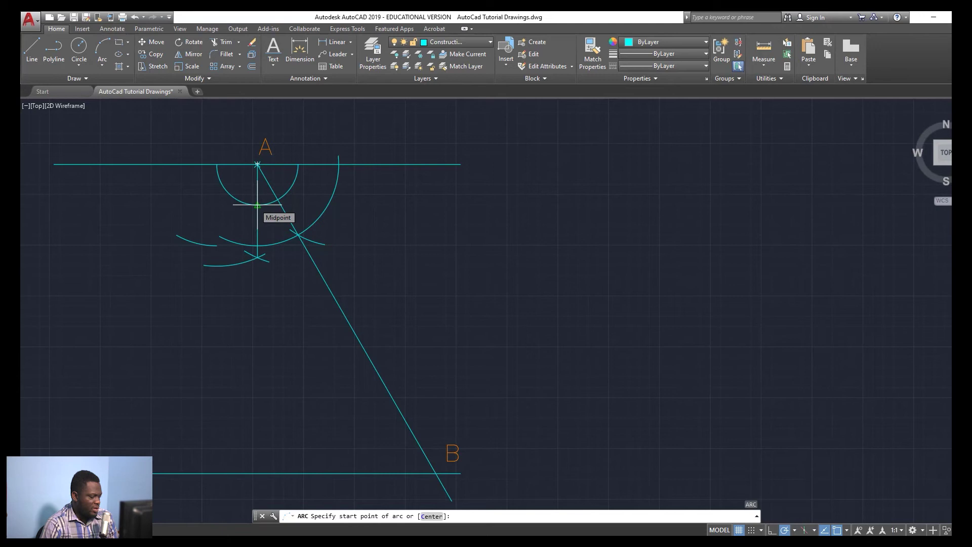
click(430, 516)
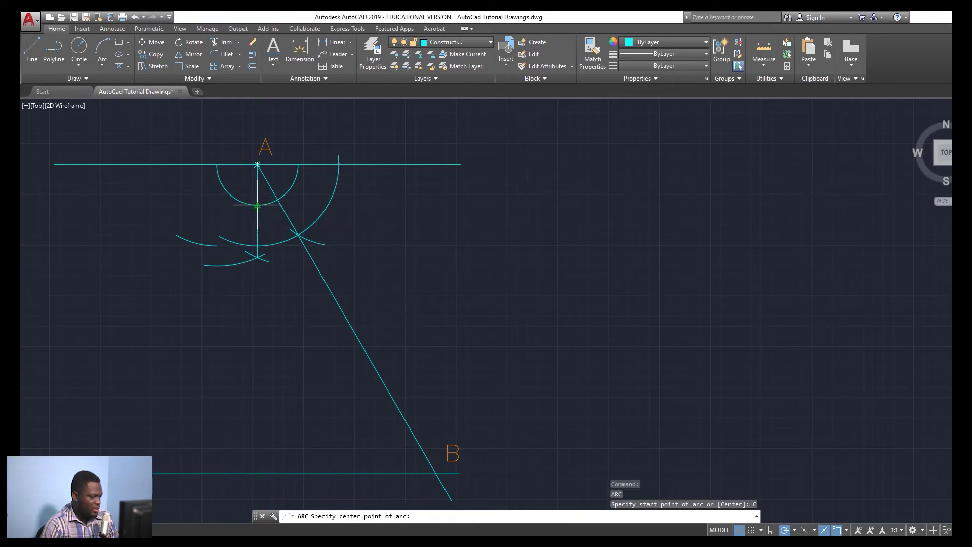
scroll(257, 205, up, 4)
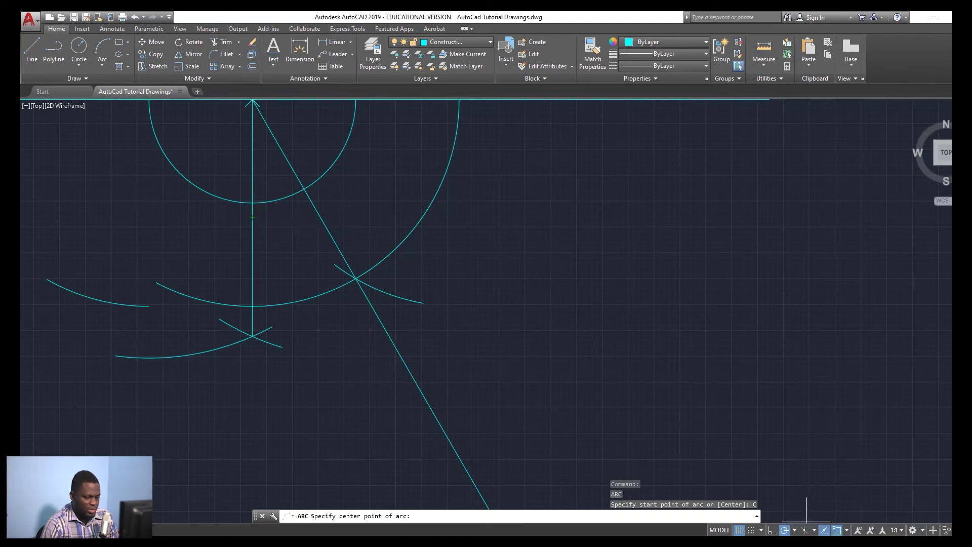
click(846, 531)
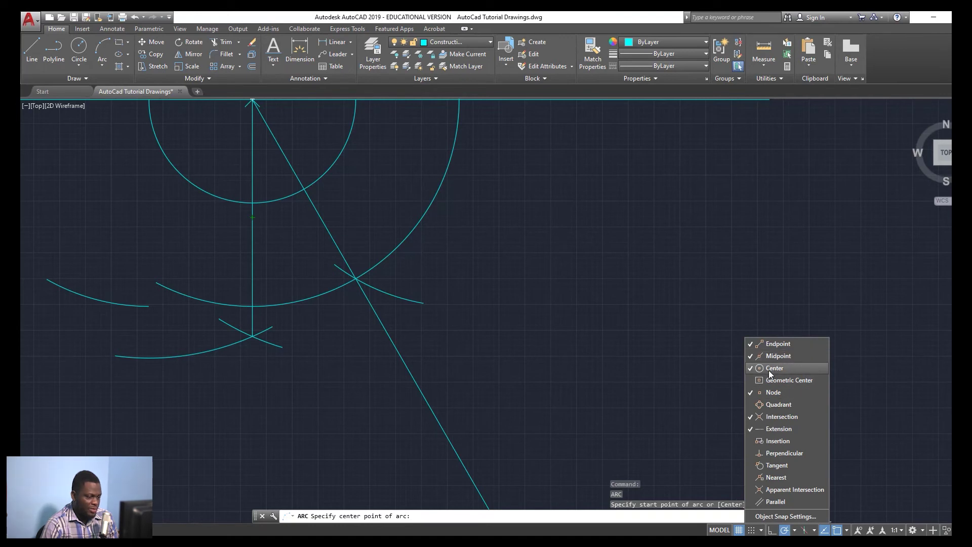
click(774, 358)
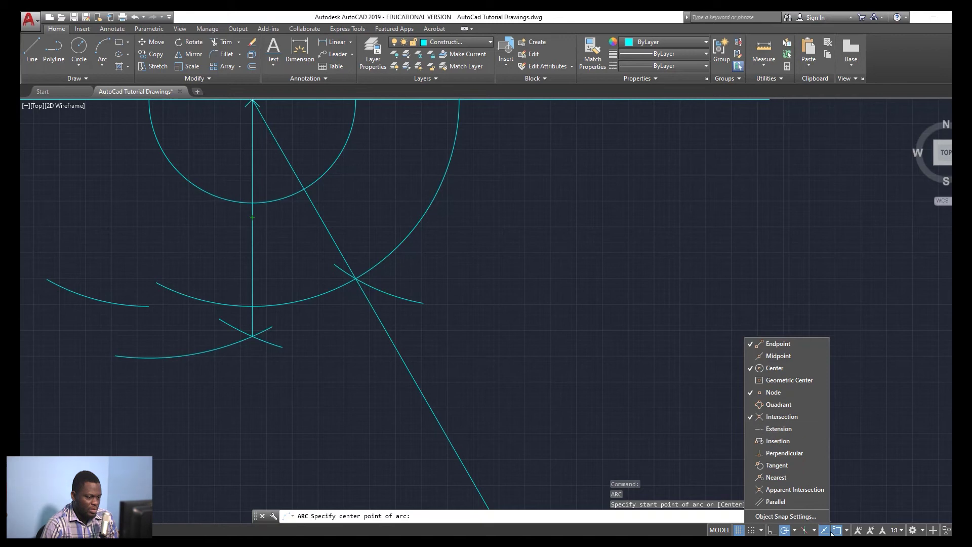
click(850, 529)
- Draw a radius 20 arc centred where the vertical from A meets the small semicircle, crossing the short arc on the left
scroll(215, 187, down, 2)
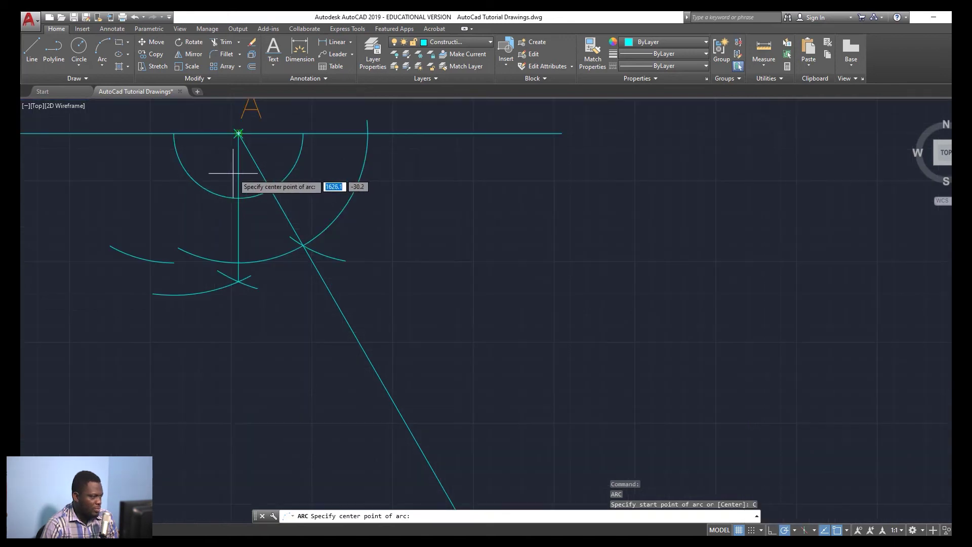
scroll(233, 172, up, 2)
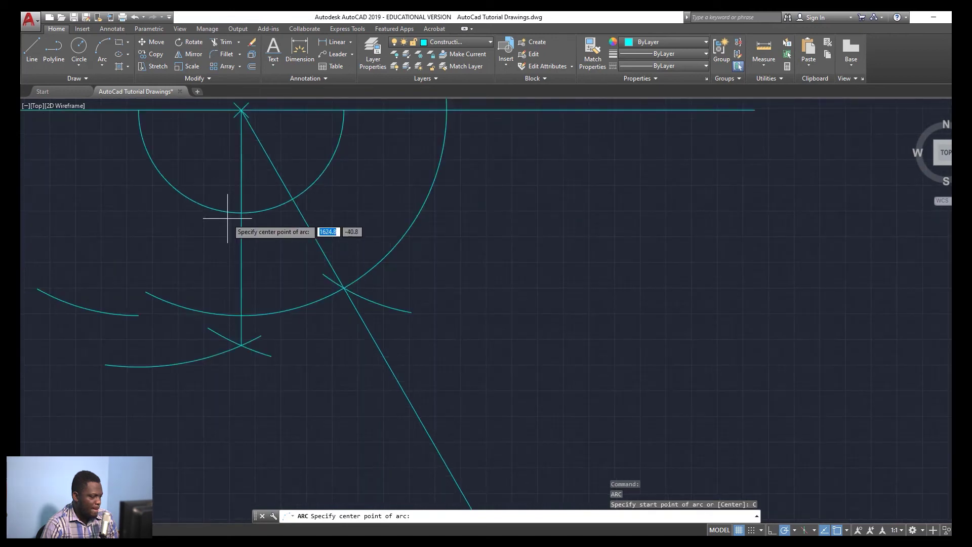
scroll(223, 215, up, 2)
scroll(246, 206, down, 2)
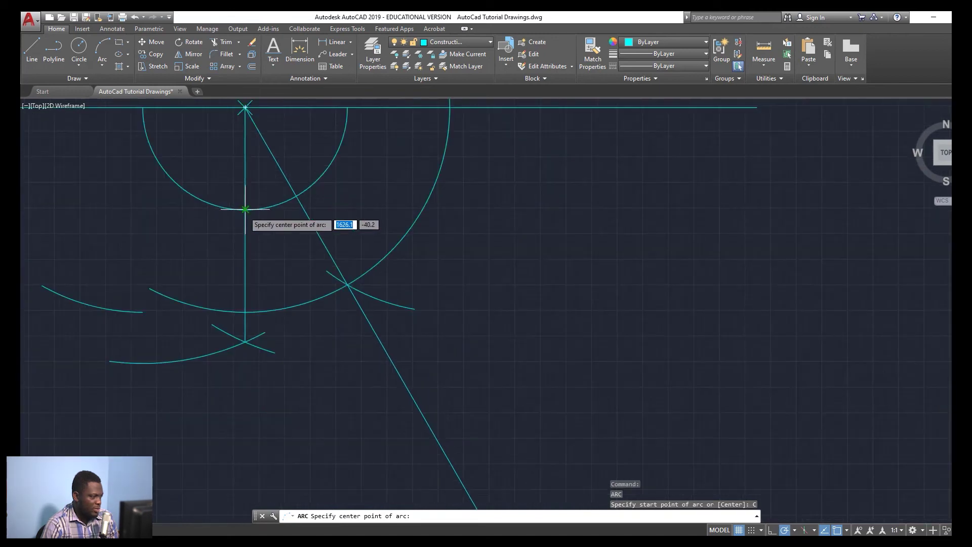
click(245, 210)
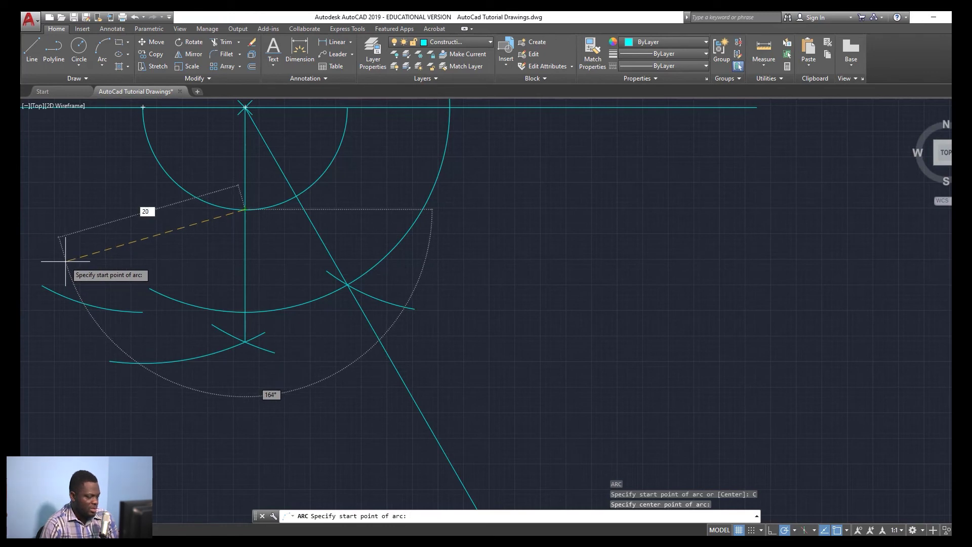
key(Return)
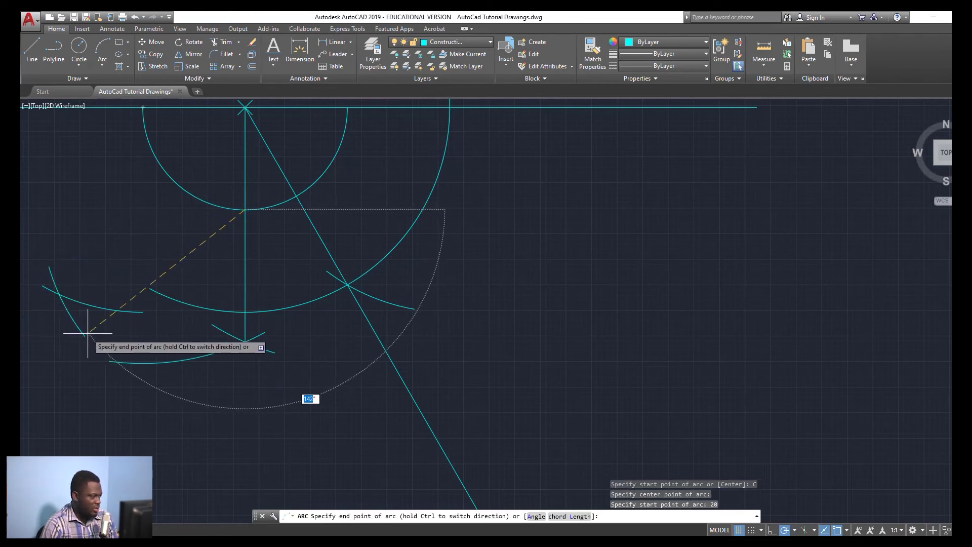
key(Escape)
- Examine the properties of the two crossing arcs to the lower left of A
scroll(76, 294, down, 2)
scroll(76, 294, up, 2)
middle_drag(106, 282, 157, 276)
scroll(122, 299, down, 2)
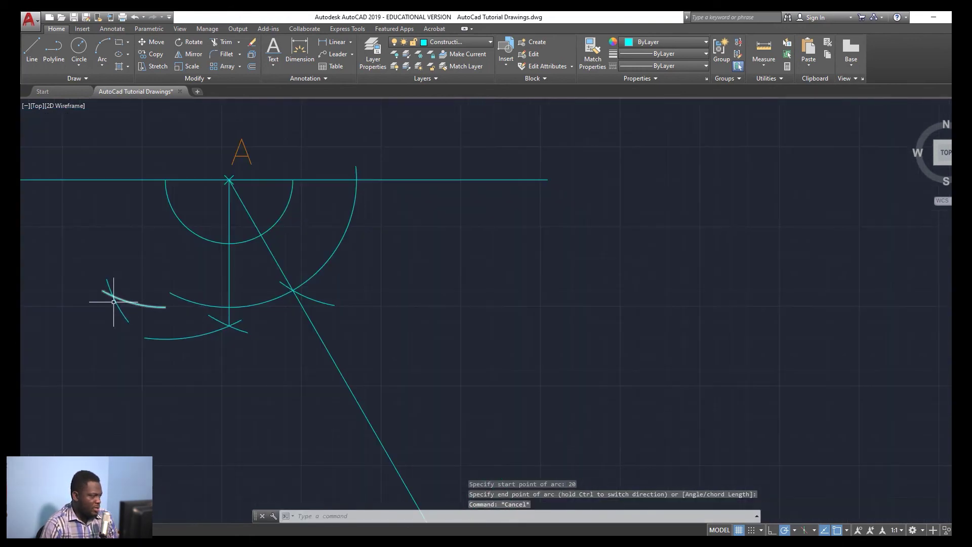
key(Escape)
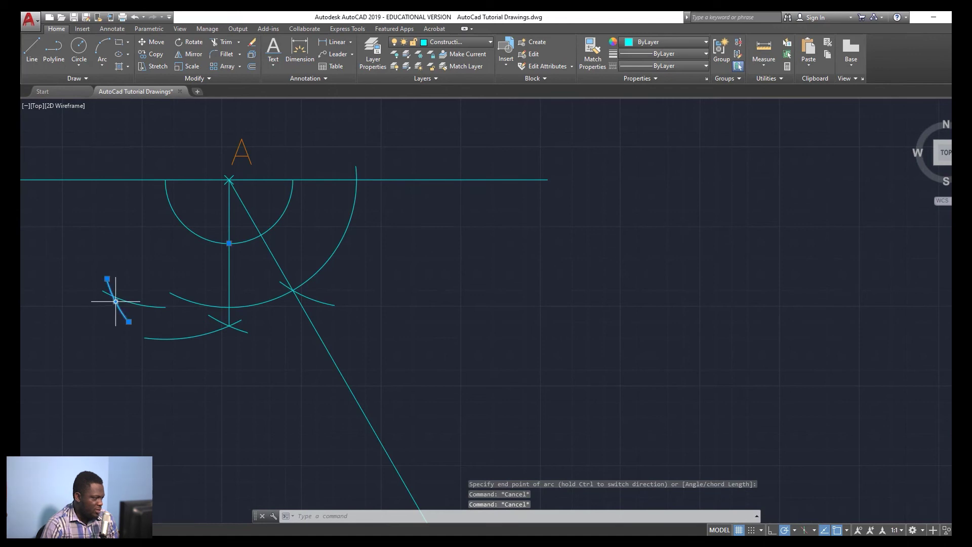
click(115, 302)
key(Escape)
click(131, 302)
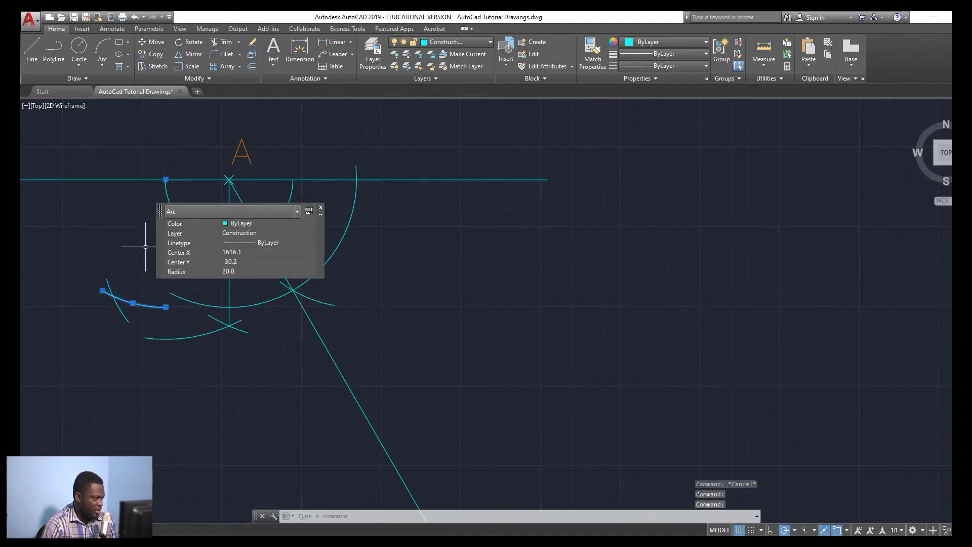
key(Escape)
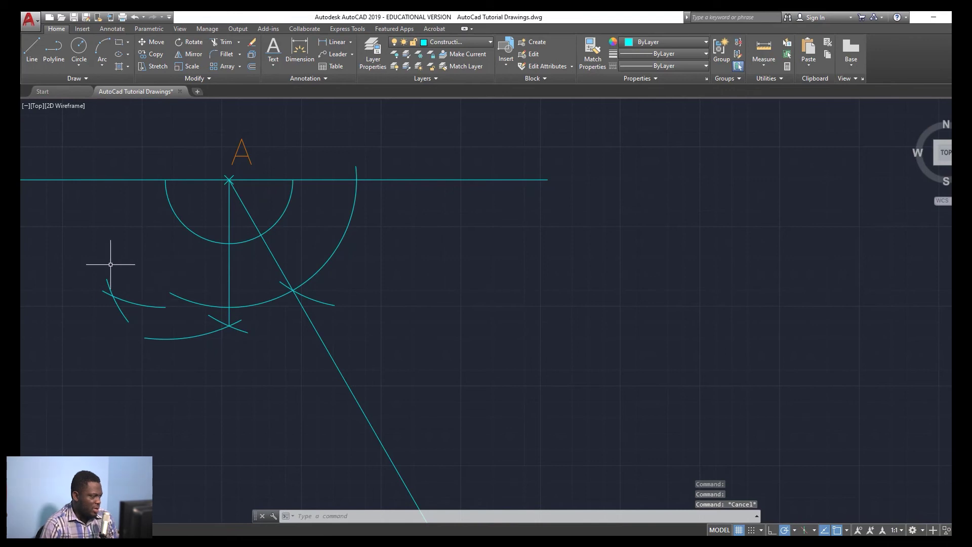
- Draw a line from point A to the intersection of the two crossing arcs at its lower left
scroll(92, 196, down, 3)
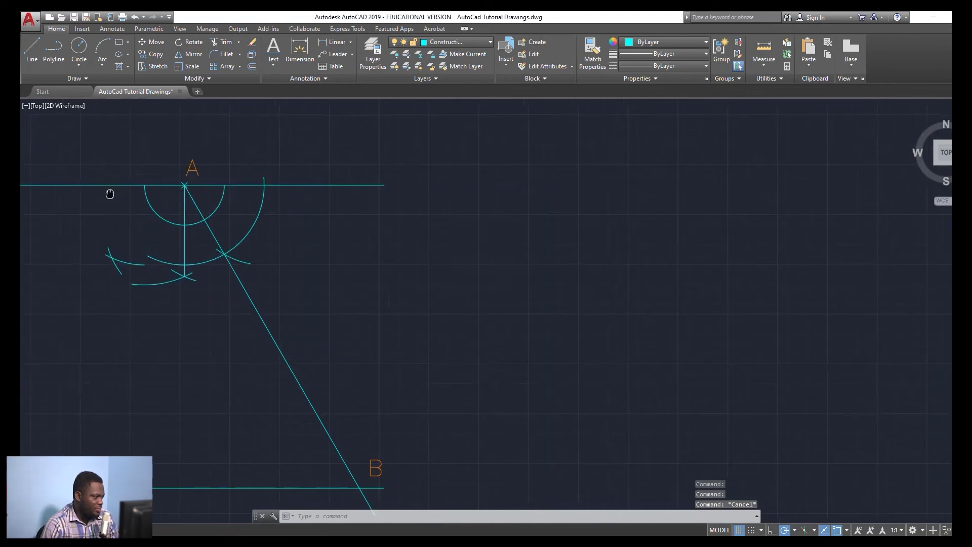
click(25, 50)
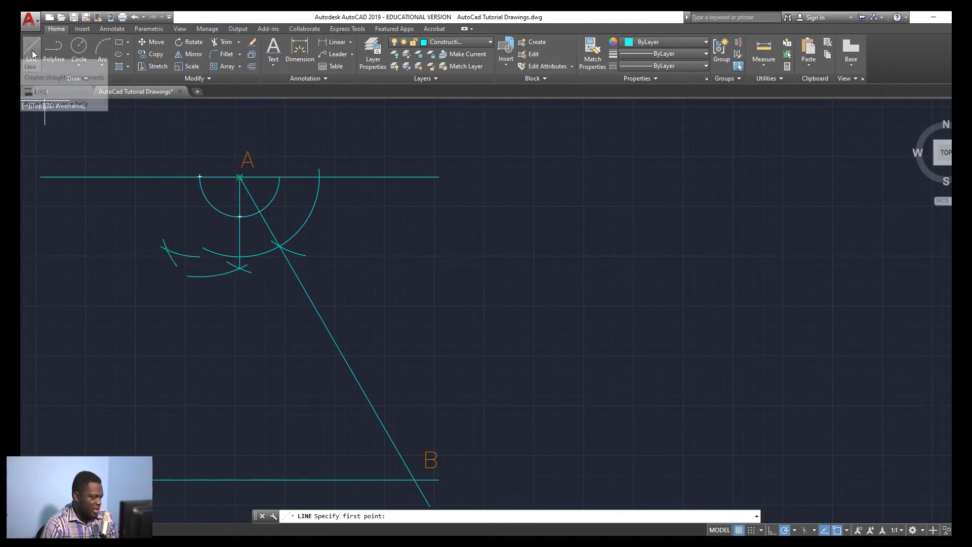
click(239, 177)
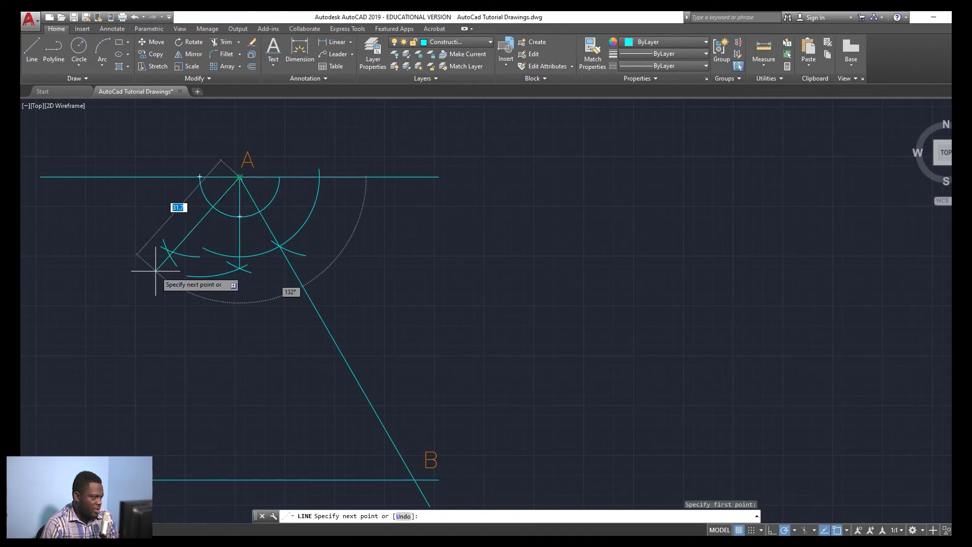
click(167, 250)
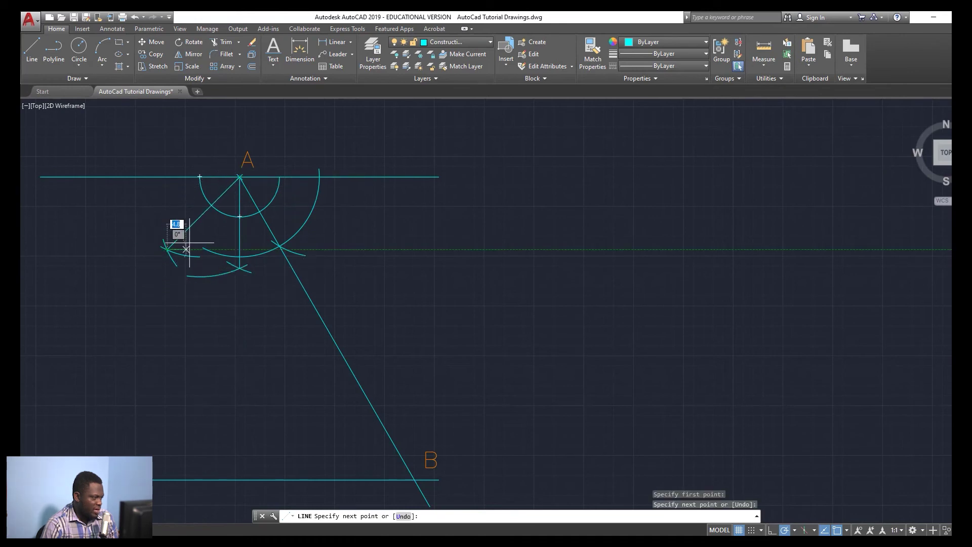
key(Escape)
- Lengthen the new sloping line from its lower end until it extends past the level of the lower horizontal line
scroll(141, 261, down, 2)
click(171, 239)
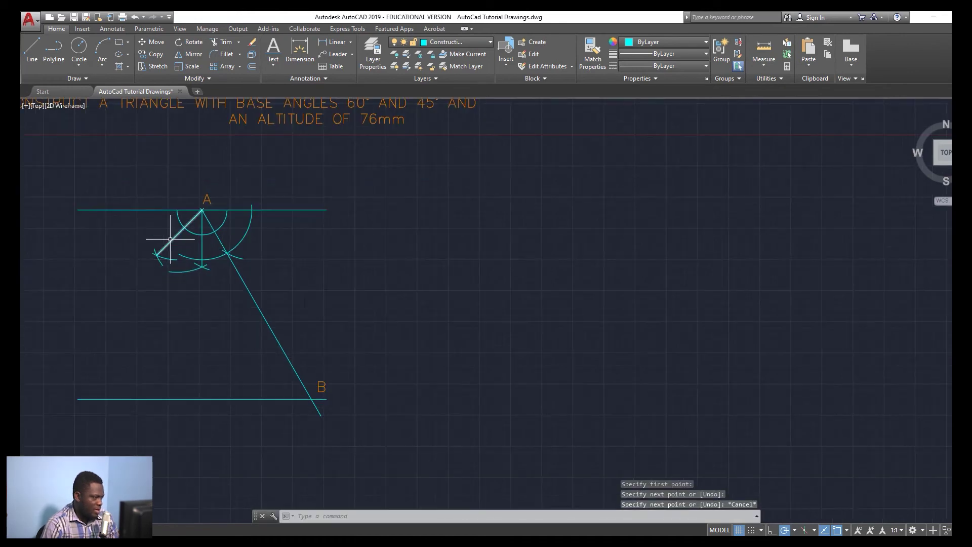
mouse_move(155, 256)
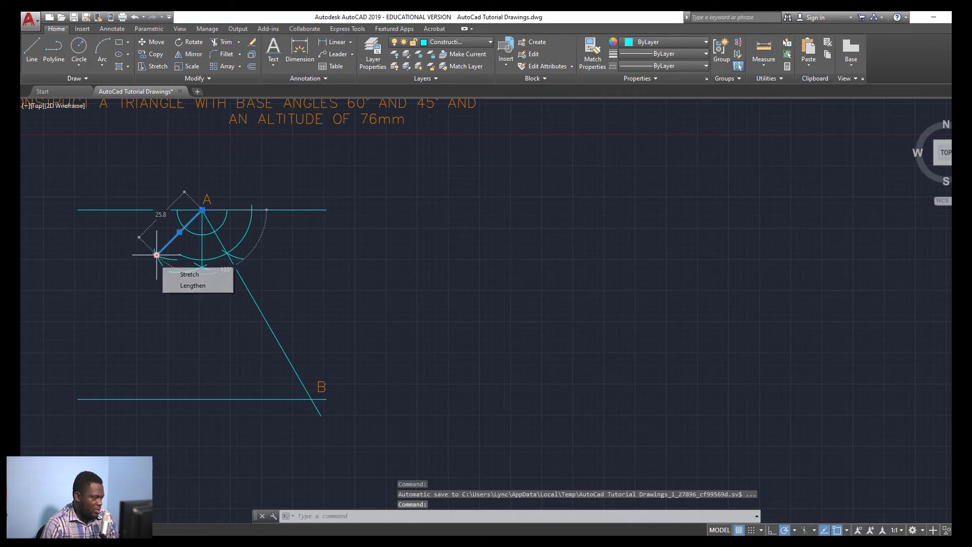
click(188, 285)
click(41, 446)
key(Escape)
scroll(72, 419, down, 3)
scroll(167, 388, up, 3)
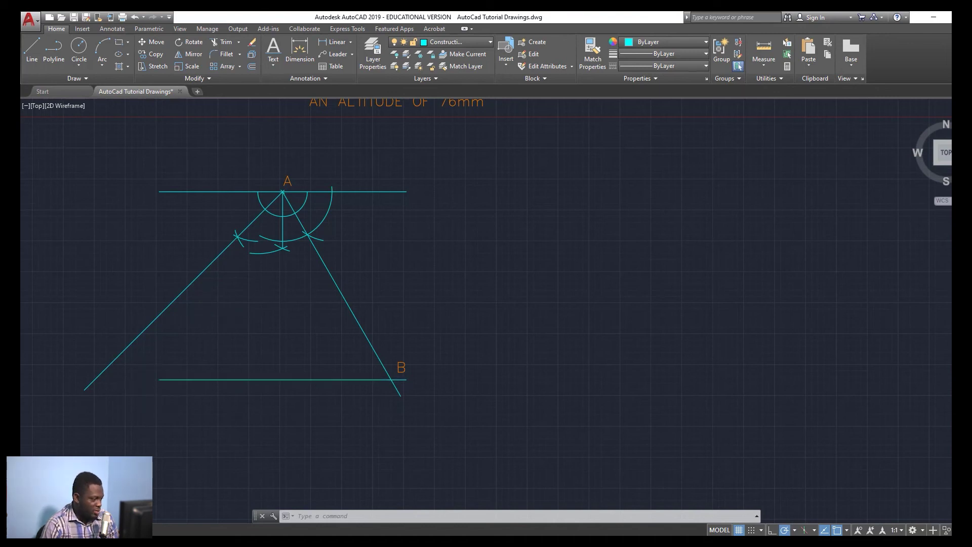
- Lengthen the lower horizontal line from its left end so that it crosses the left sloping line
click(160, 380)
mouse_move(159, 380)
click(195, 409)
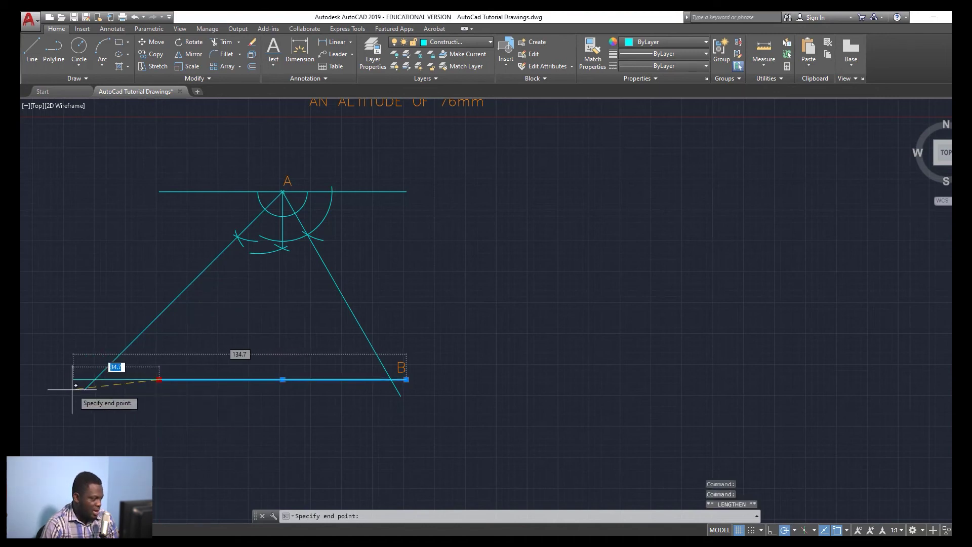
click(60, 388)
key(Escape)
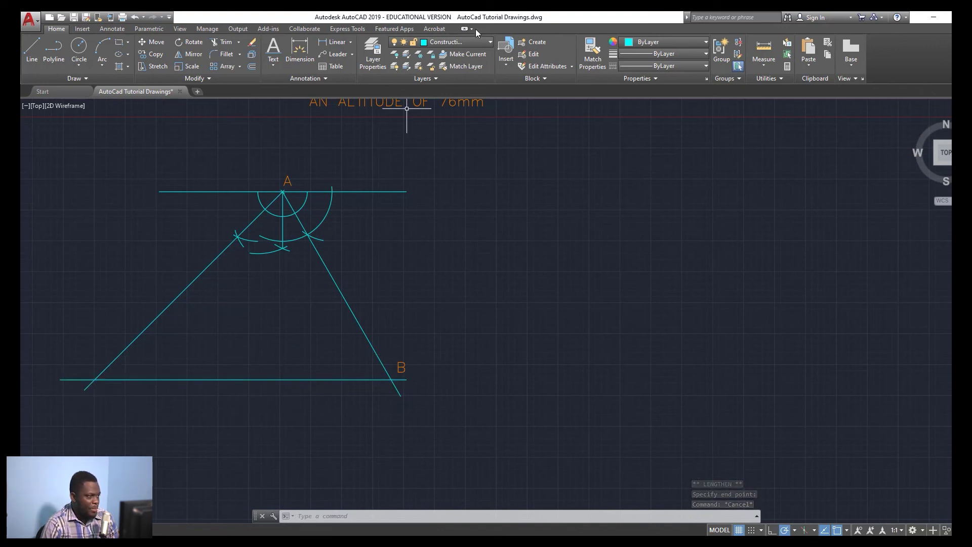
- On the Outline layer, draw the triangle through point A, the lower-left intersection and the lower-right intersection at B, closing it back at A
click(466, 41)
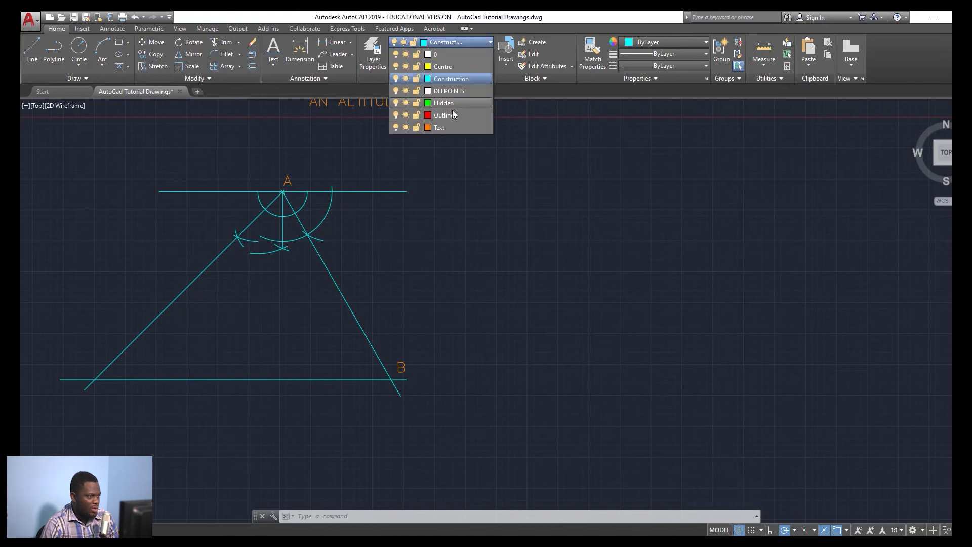
click(446, 107)
click(468, 46)
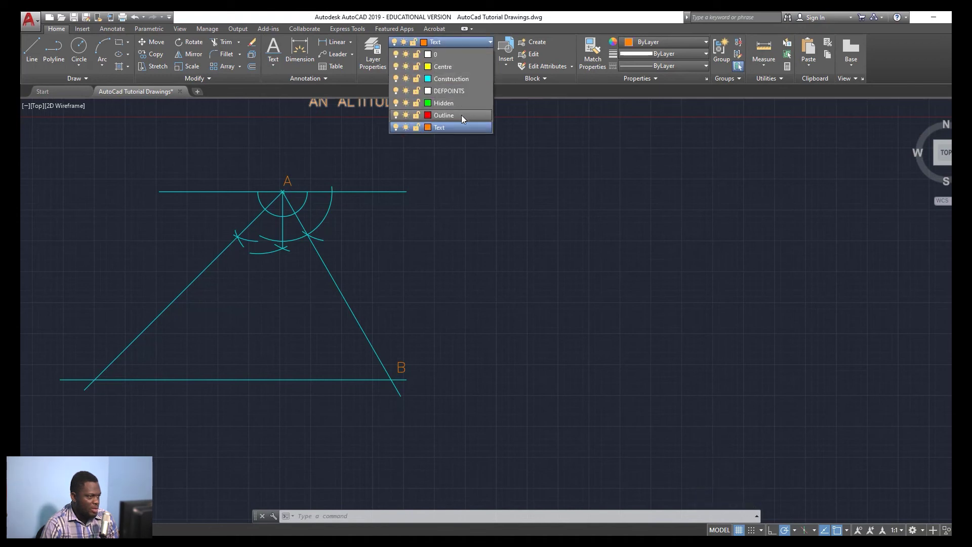
click(461, 115)
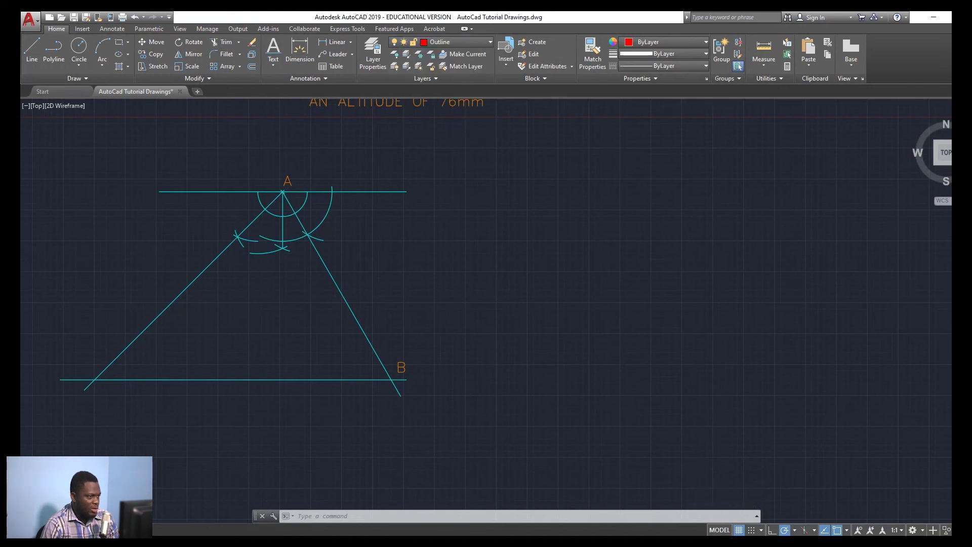
click(35, 48)
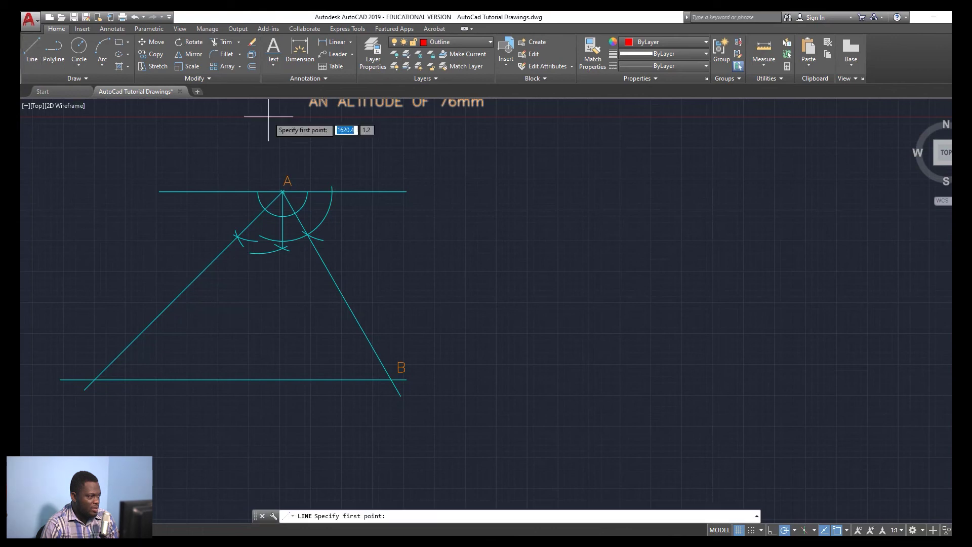
click(280, 188)
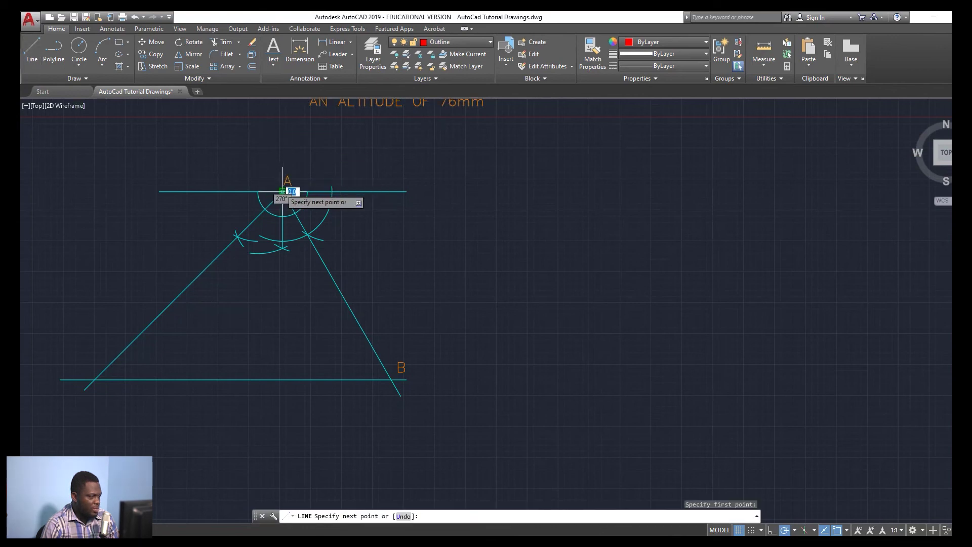
click(94, 379)
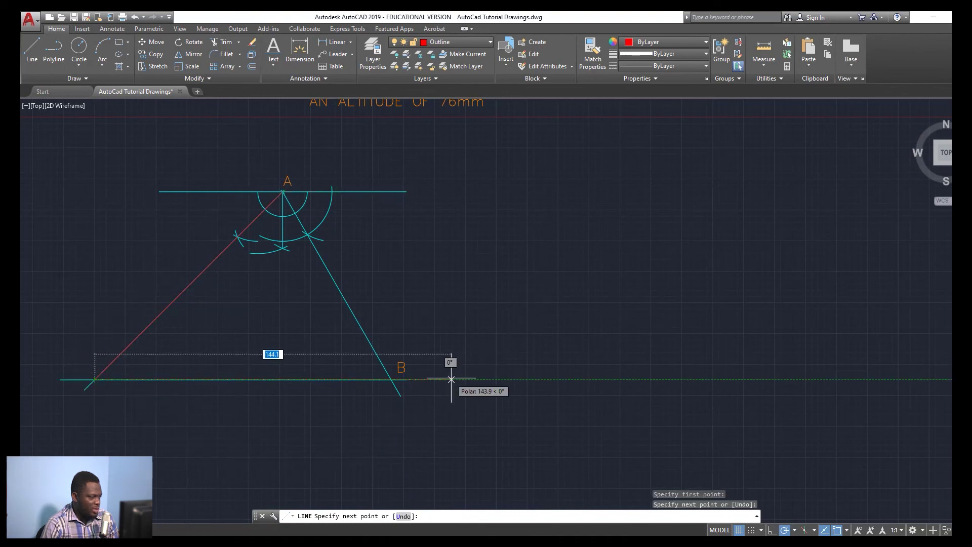
click(393, 379)
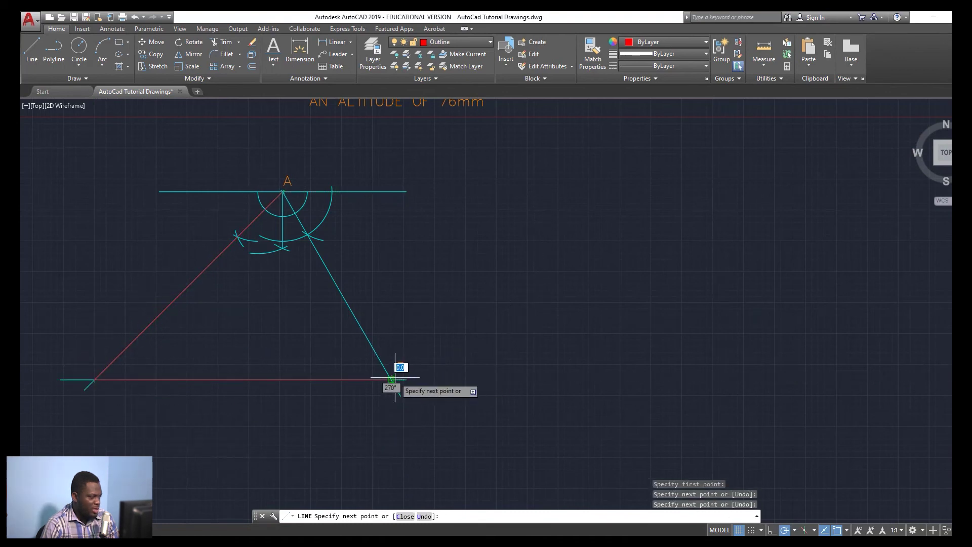
click(284, 191)
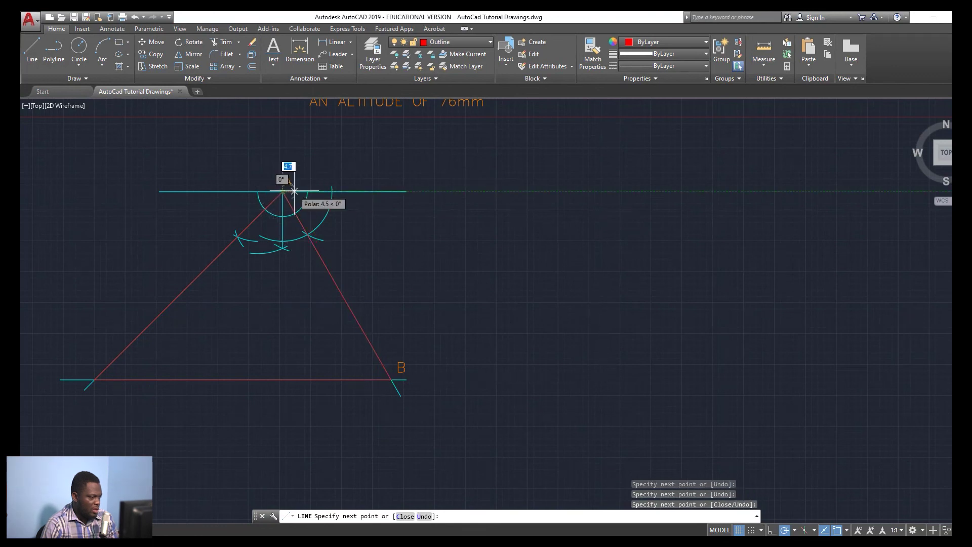
key(Escape)
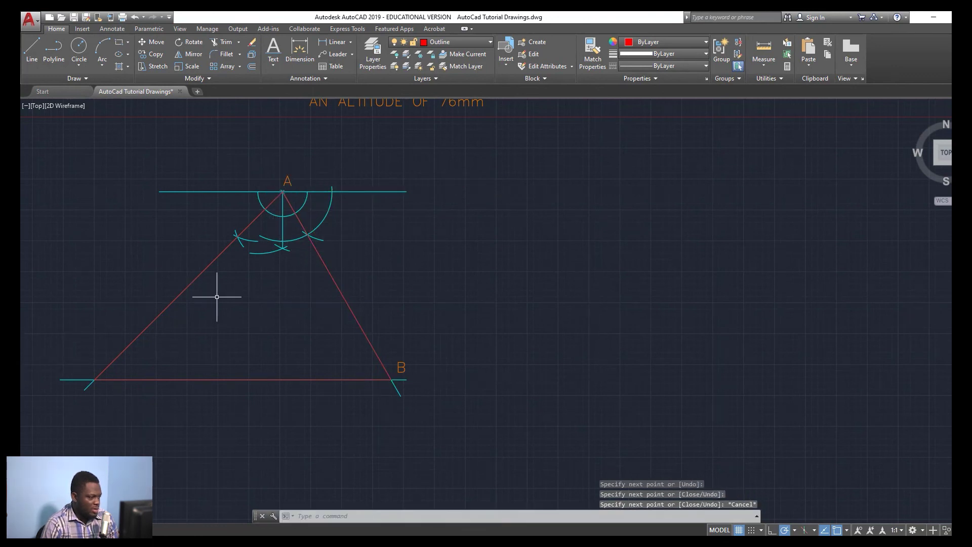
- Paste a copy of the point label beside the triangle's lower-left corner and change its text to C
key(ctrl+v)
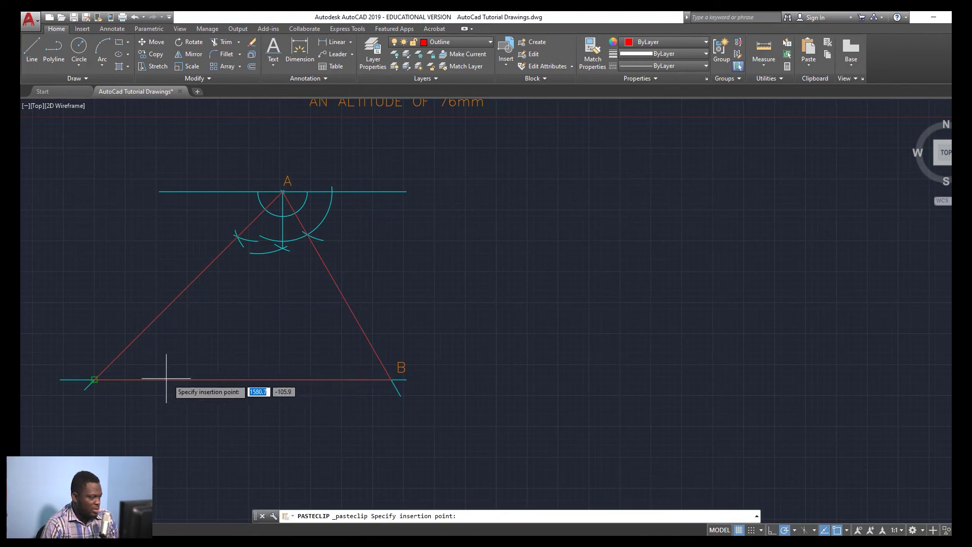
click(86, 369)
double_click(89, 365)
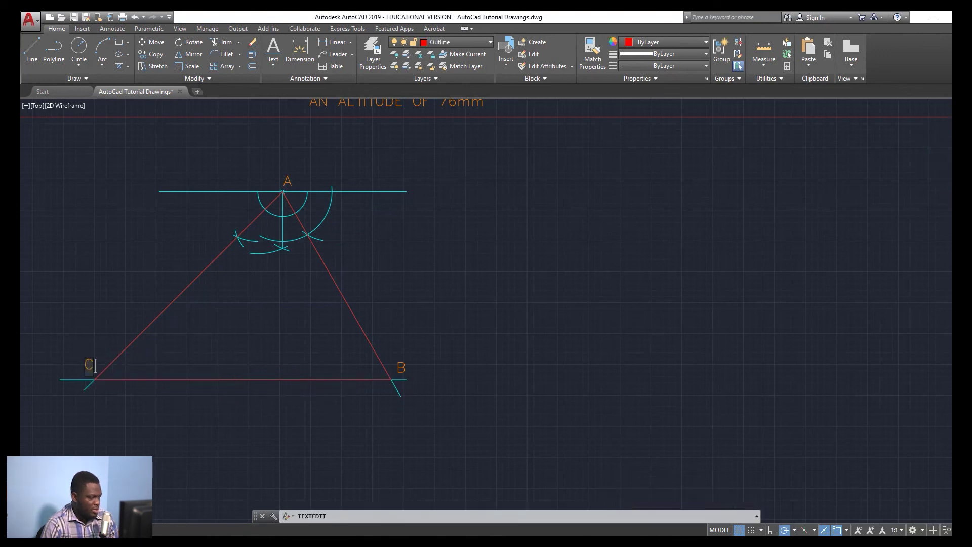
click(159, 367)
key(Escape)
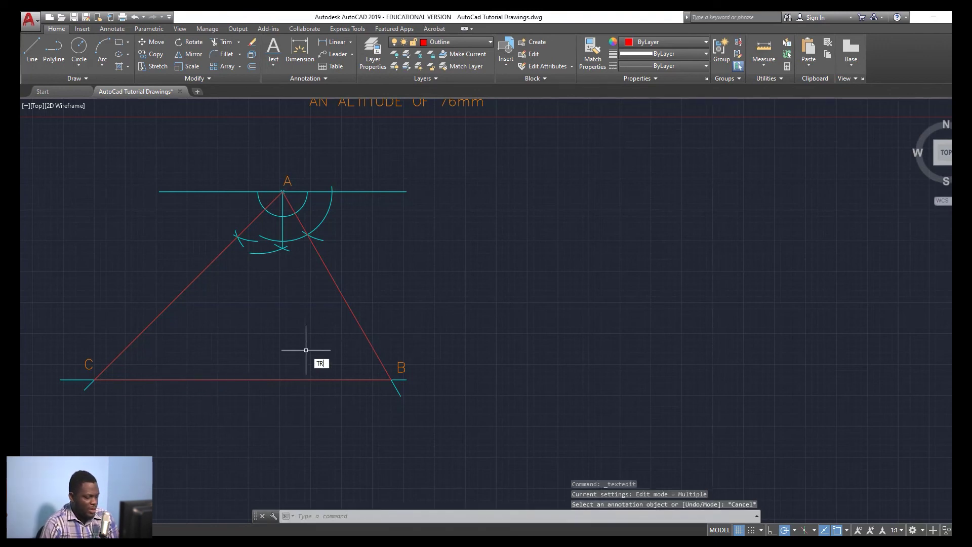
- Trim the construction line ends that project beyond the triangle at corners C and B
text(TR)
key(Return)
click(72, 379)
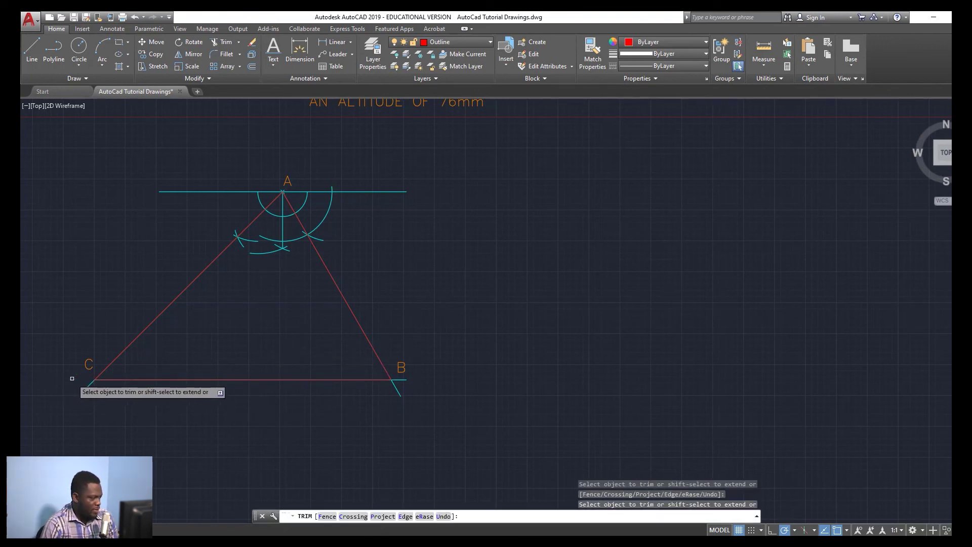
click(86, 387)
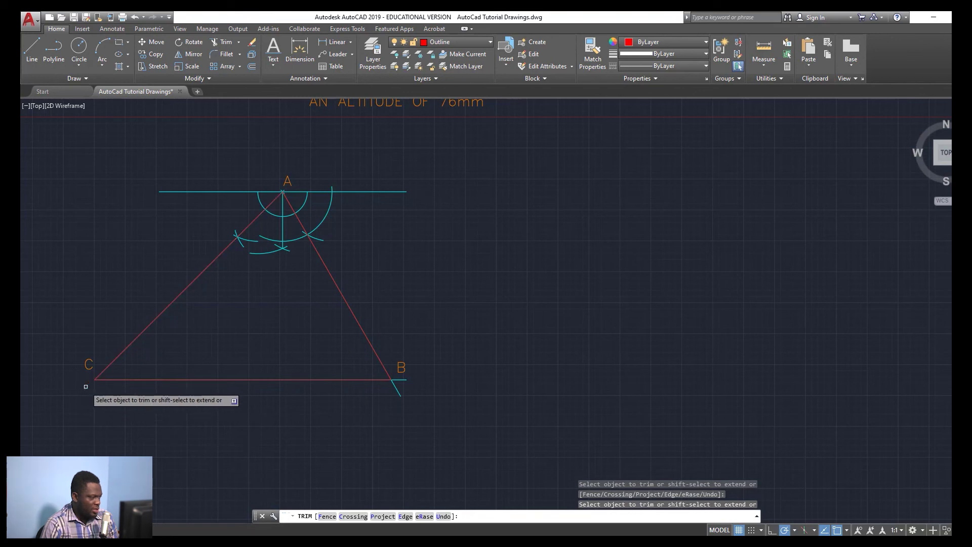
click(398, 391)
click(406, 380)
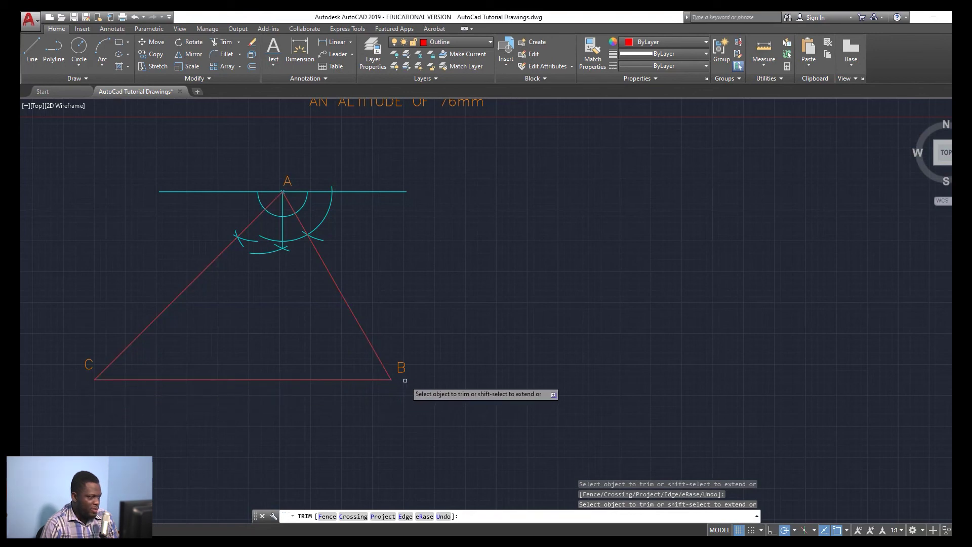
key(Escape)
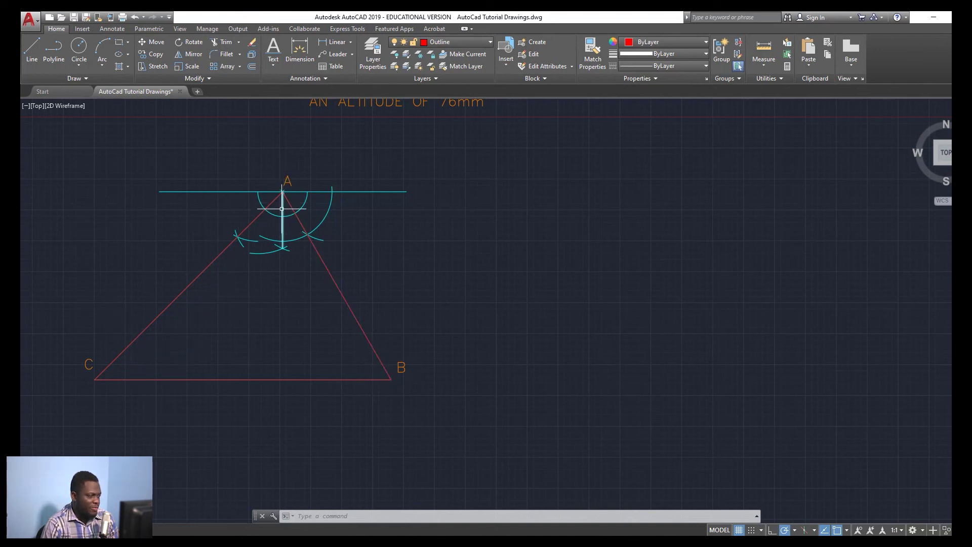
middle_drag(456, 117, 454, 135)
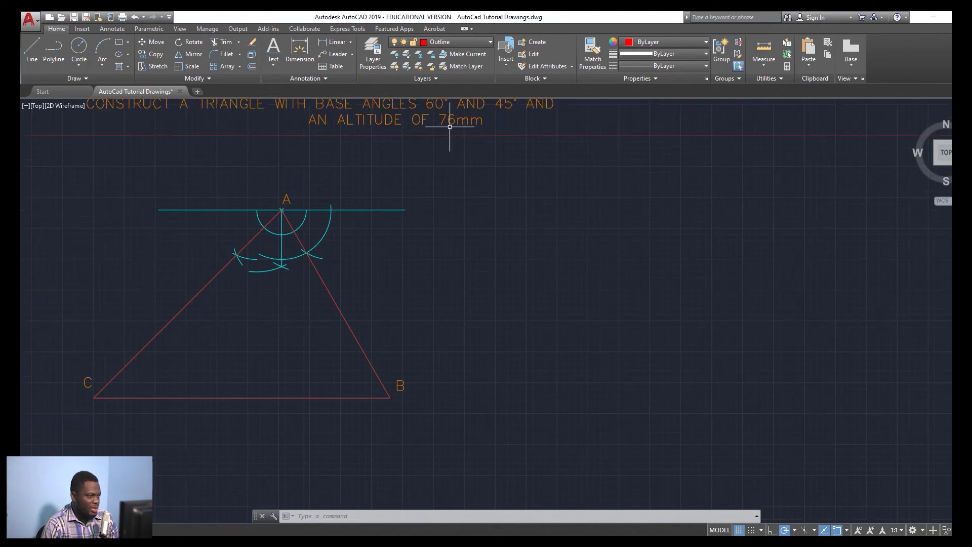